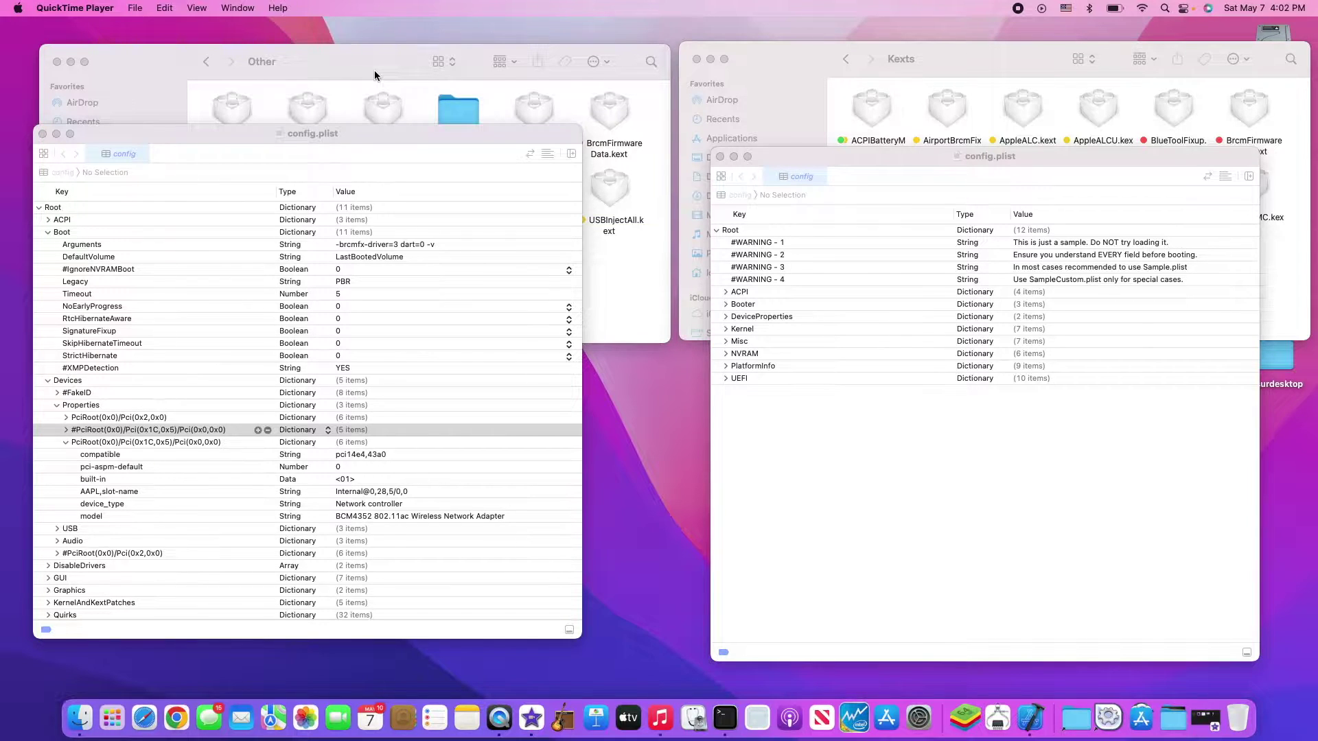
Step: Bring the second config.plist with the sample warnings to the front in Xcode
left_click(908, 157)
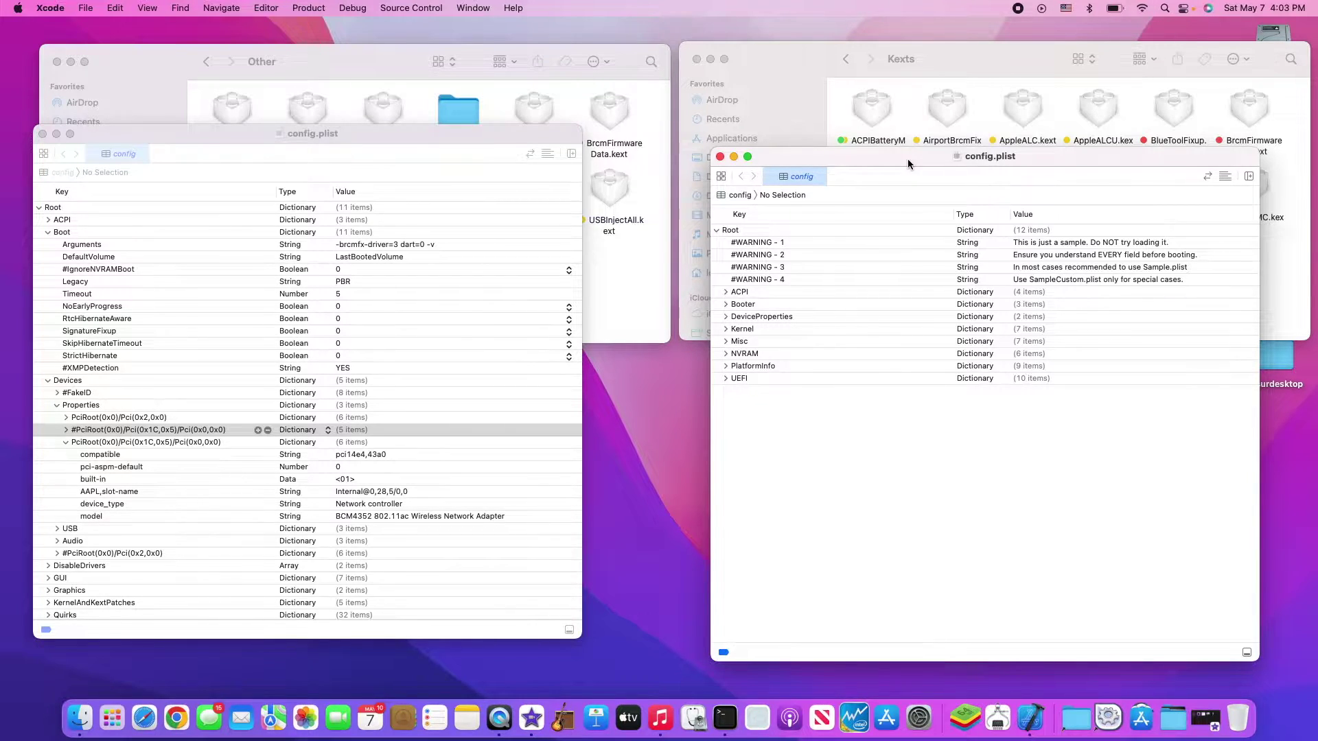
Step: Restore the hidden config.plist and Finder kext folder windows with F11
mouse_move(1, 3)
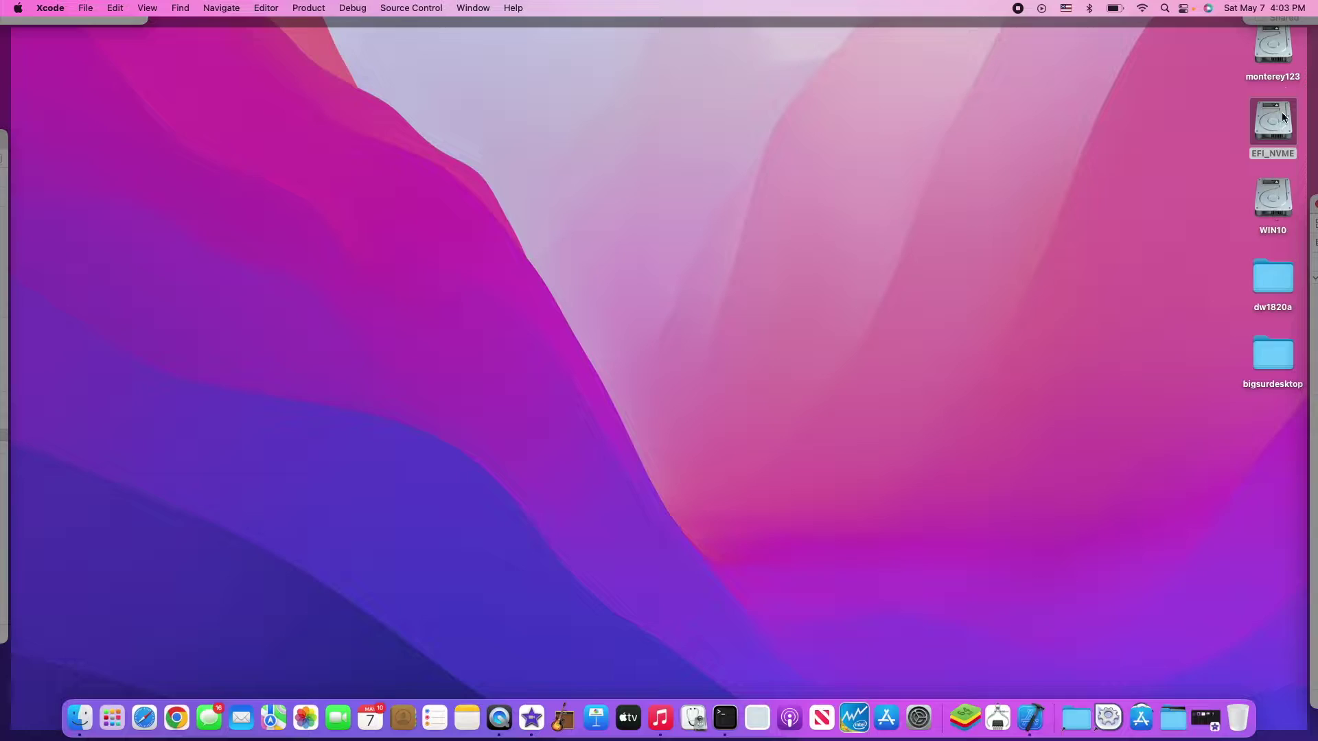
key("F11")
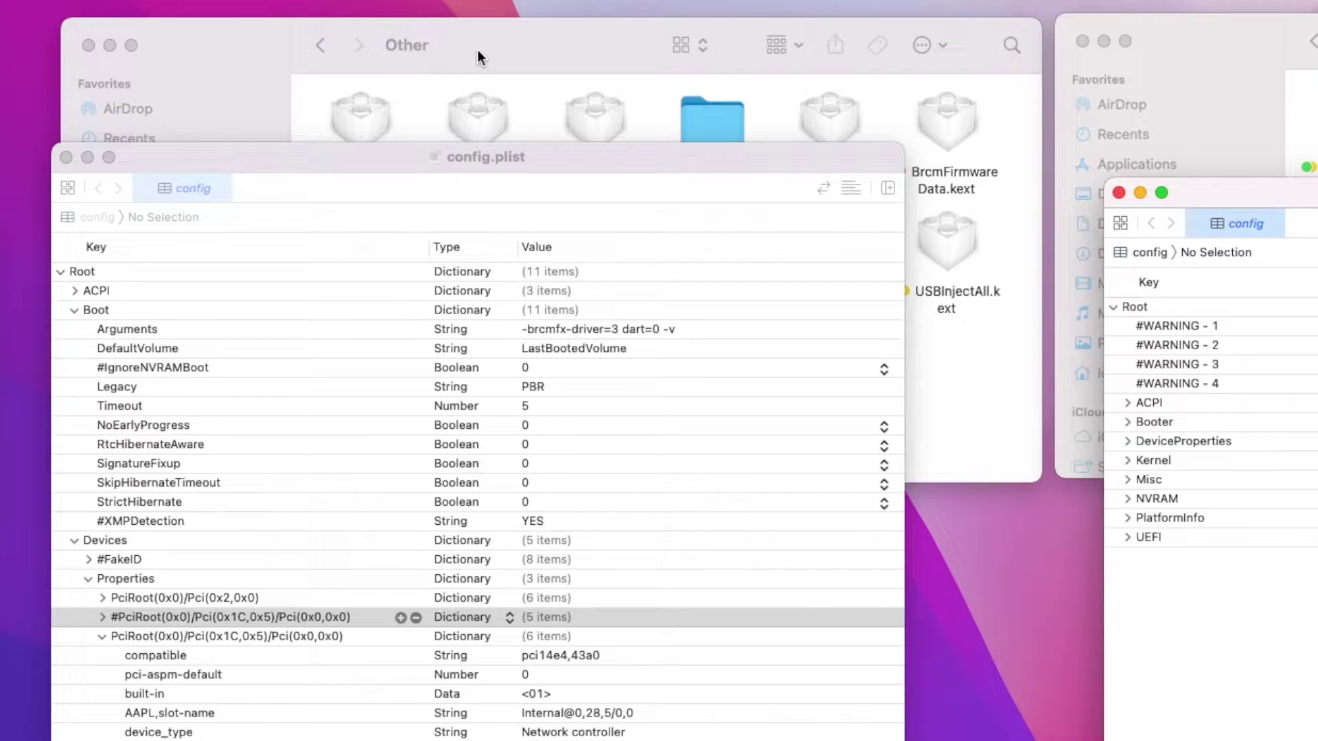
Step: Bring the Other folder forward and select AirportBrcmFixup1820.kext
left_click(476, 49)
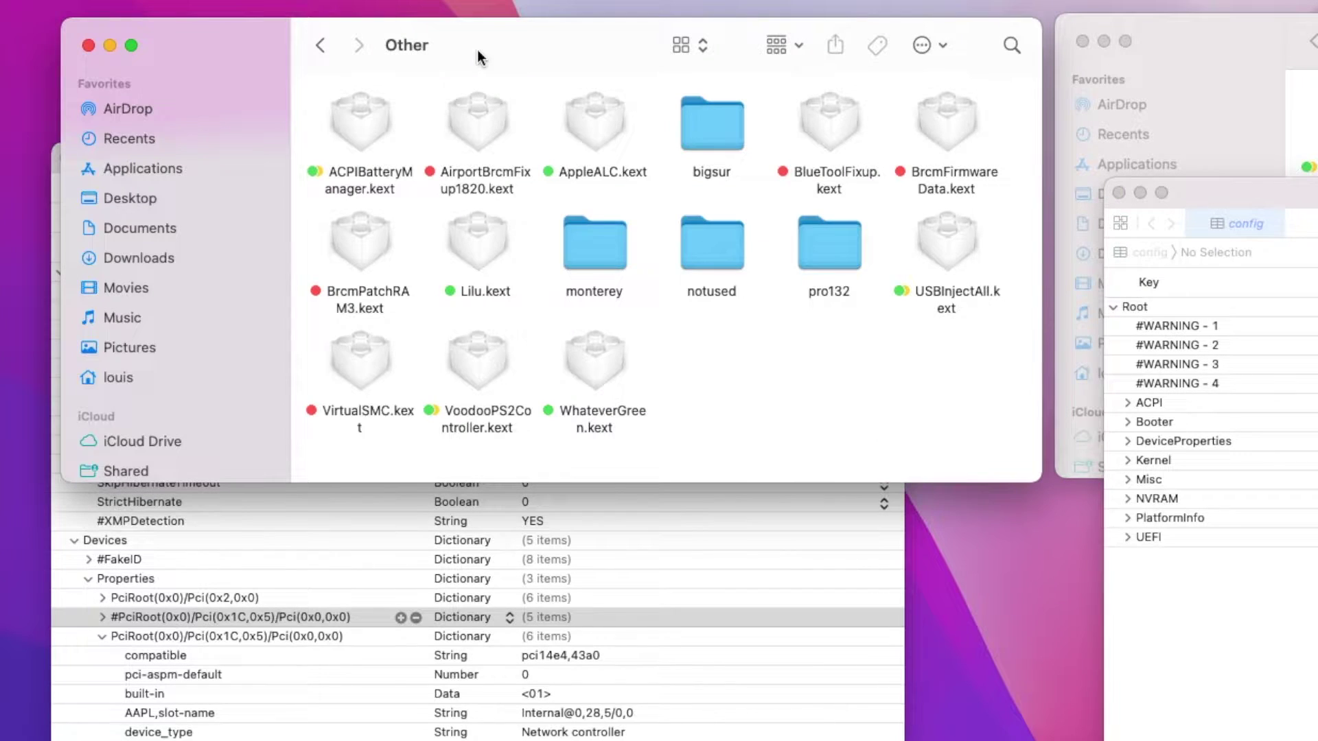
left_click(478, 135)
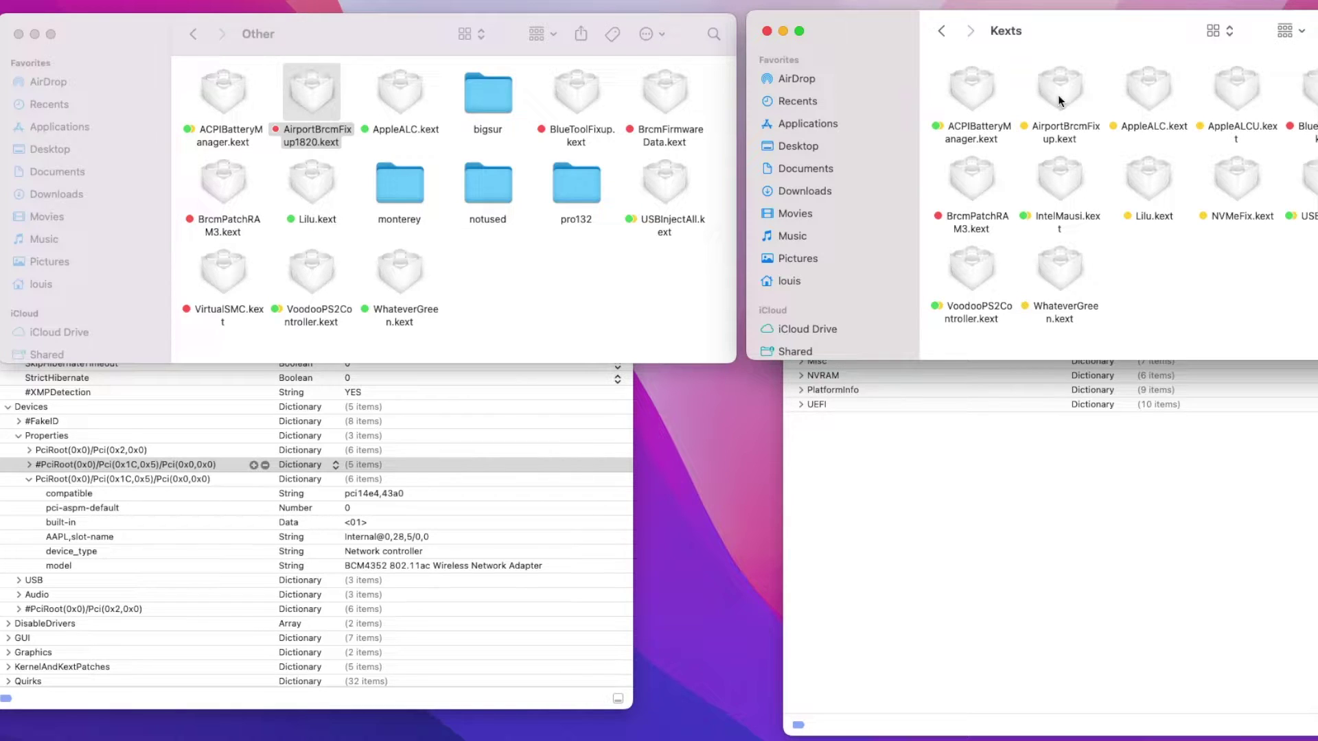
Step: Open the Contents > PlugIns folder inside the AirportBrcmFixup1820.kext package
left_click(314, 100)
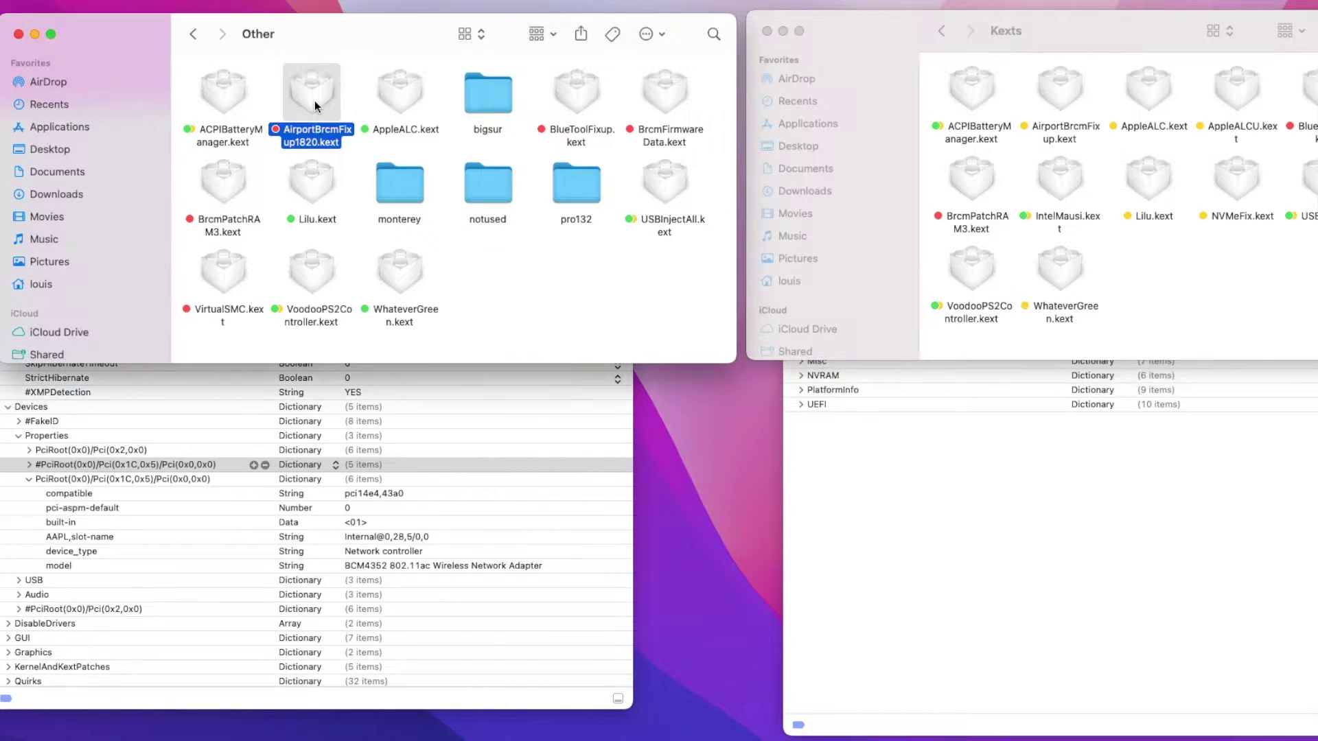
right_click(314, 100)
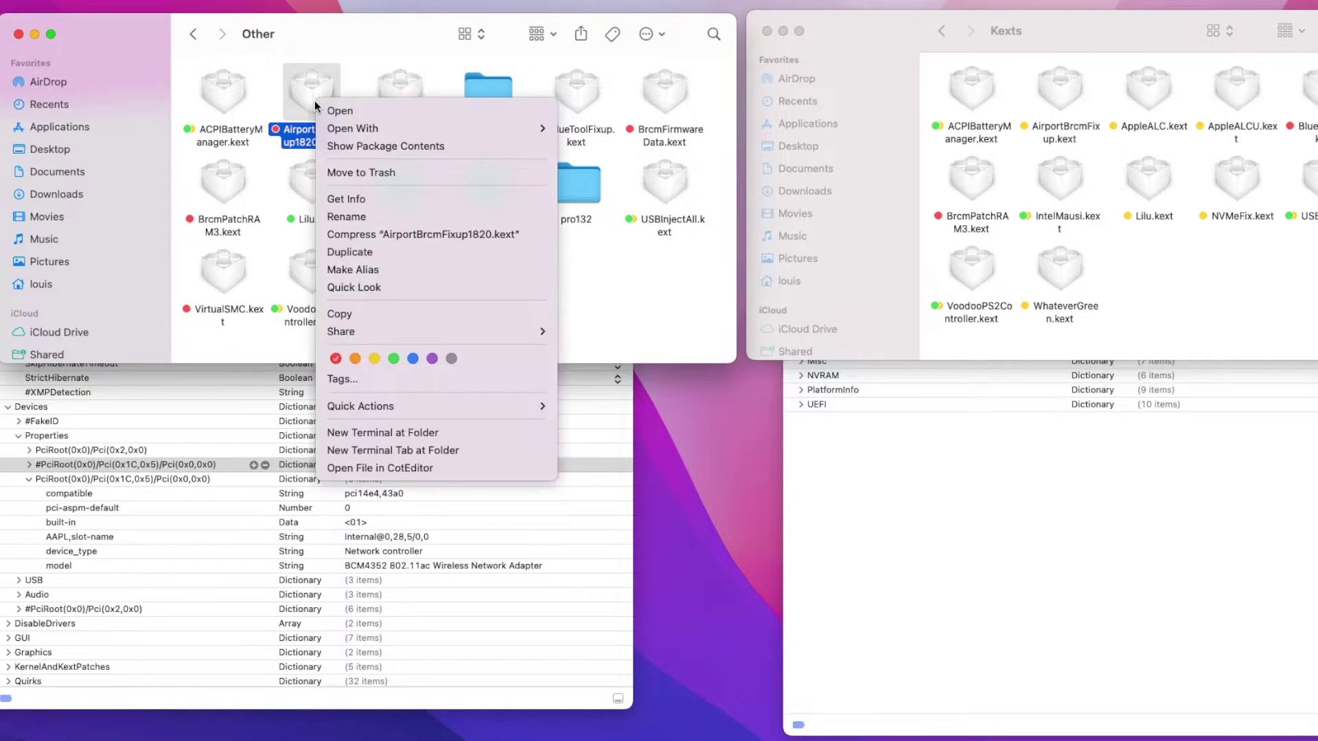
left_click(347, 146)
double_click(221, 94)
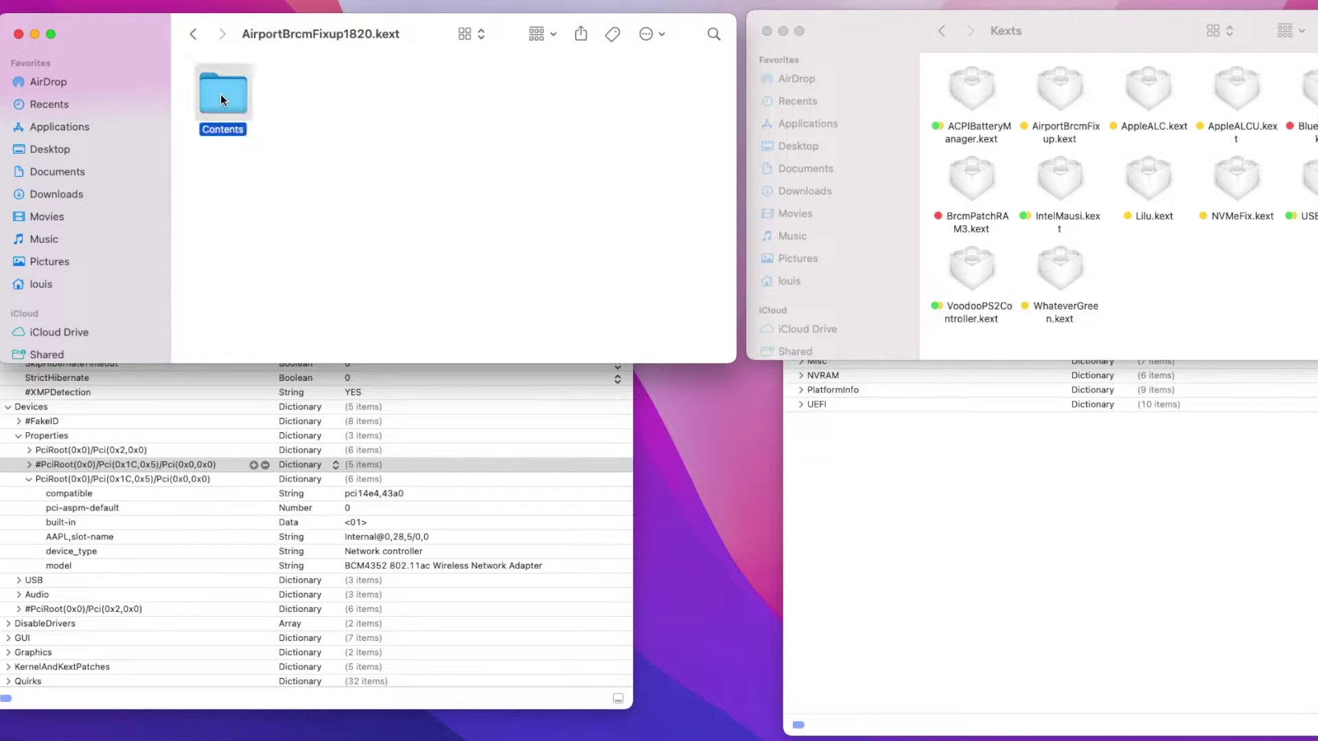
double_click(397, 94)
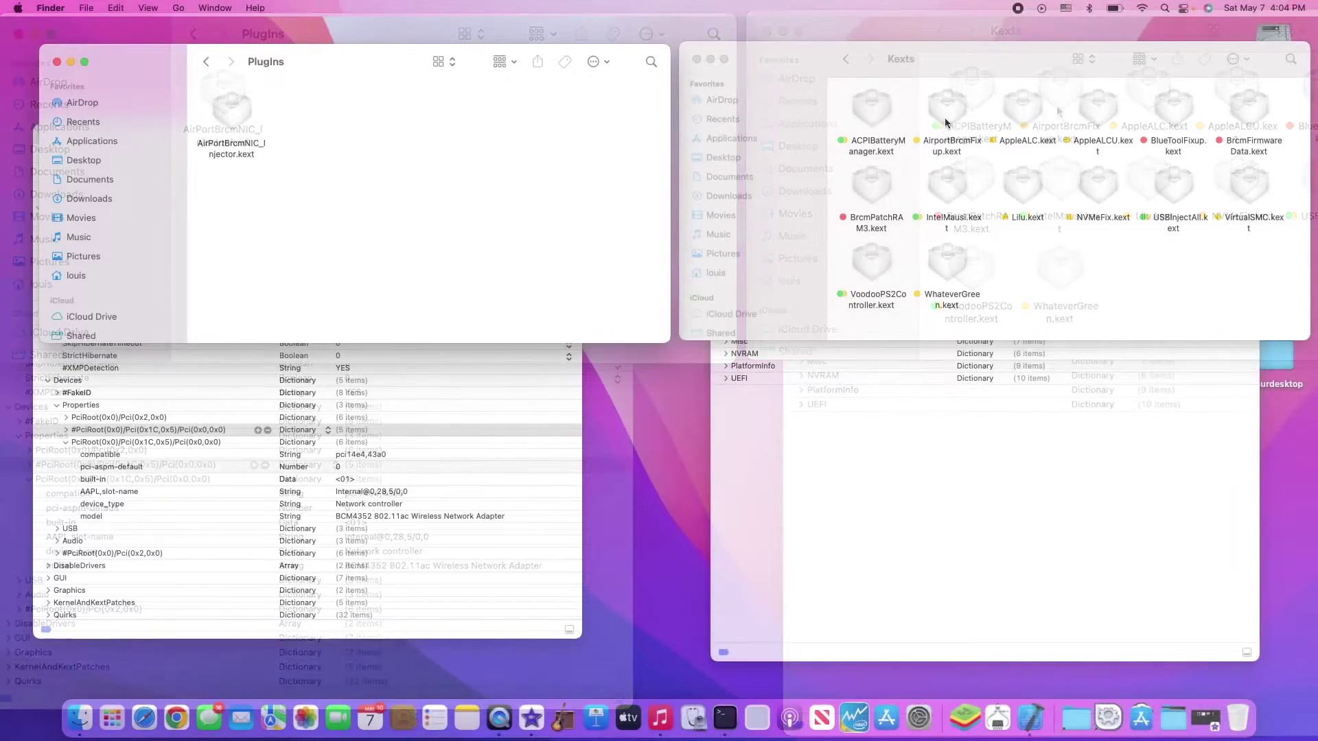
Step: Open AirportBrcmFixup.kext's Contents > PlugIns folder to compare injectors, then return to config.plist
right_click(1060, 89)
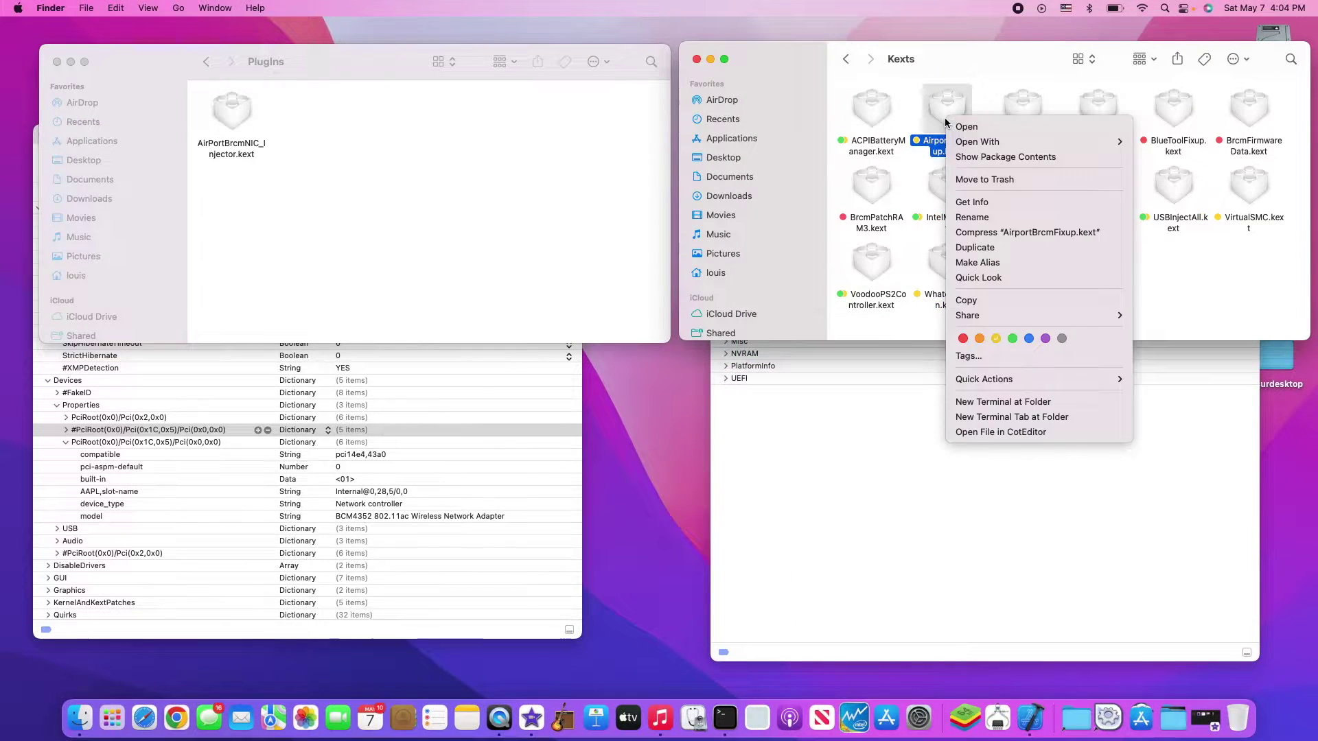
left_click(974, 166)
double_click(879, 121)
left_click(1021, 122)
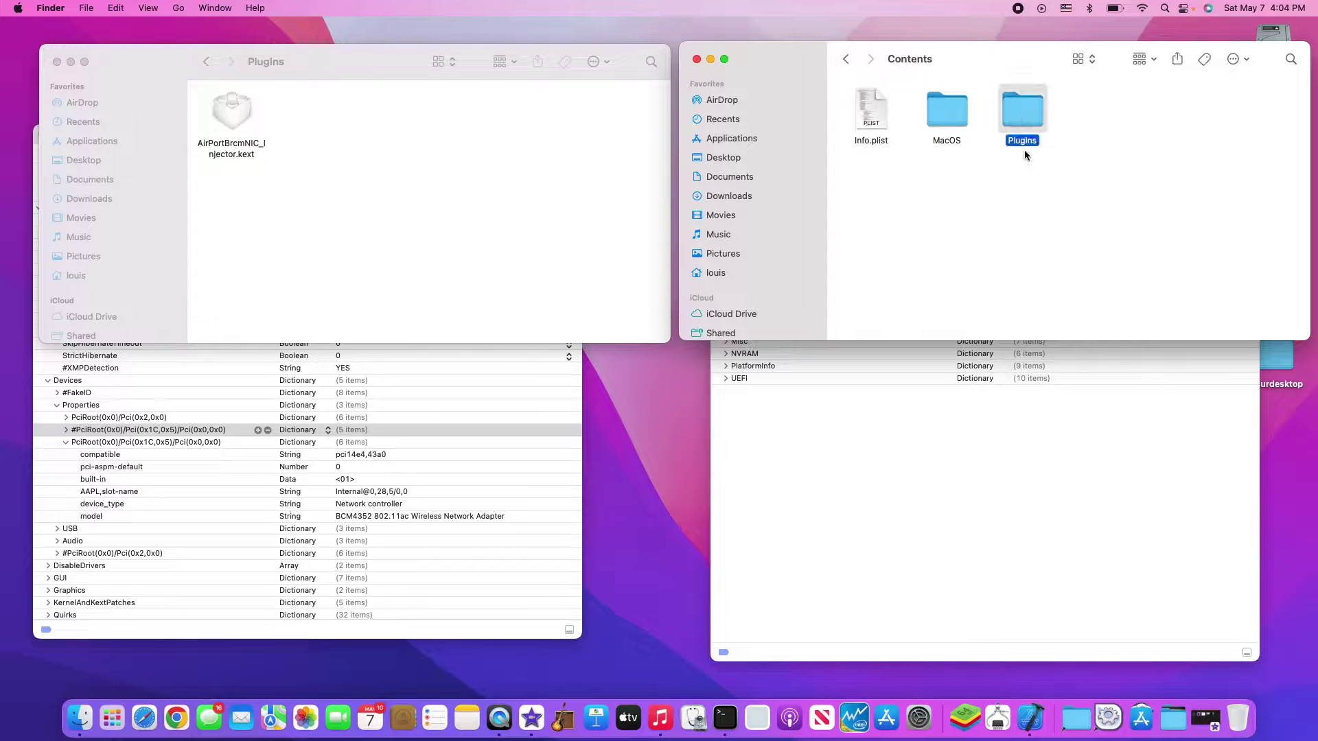
double_click(1017, 118)
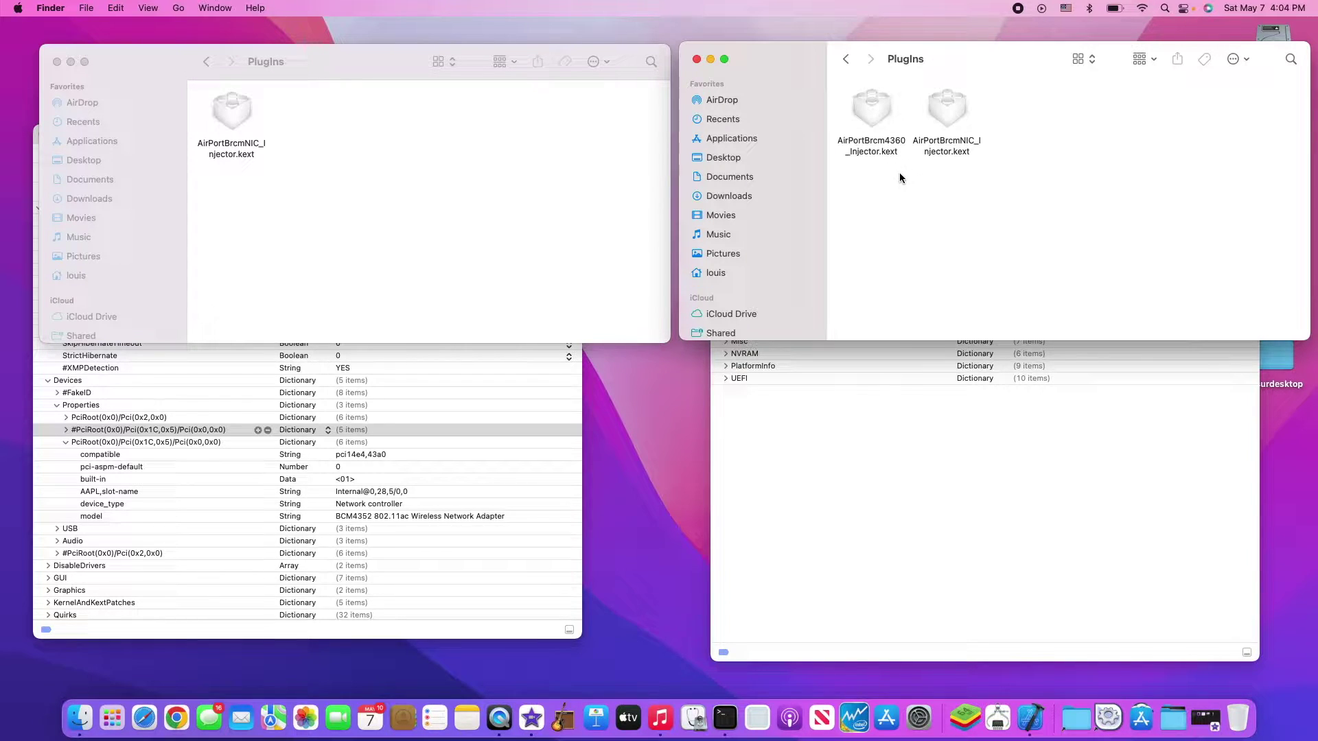
left_click(899, 472)
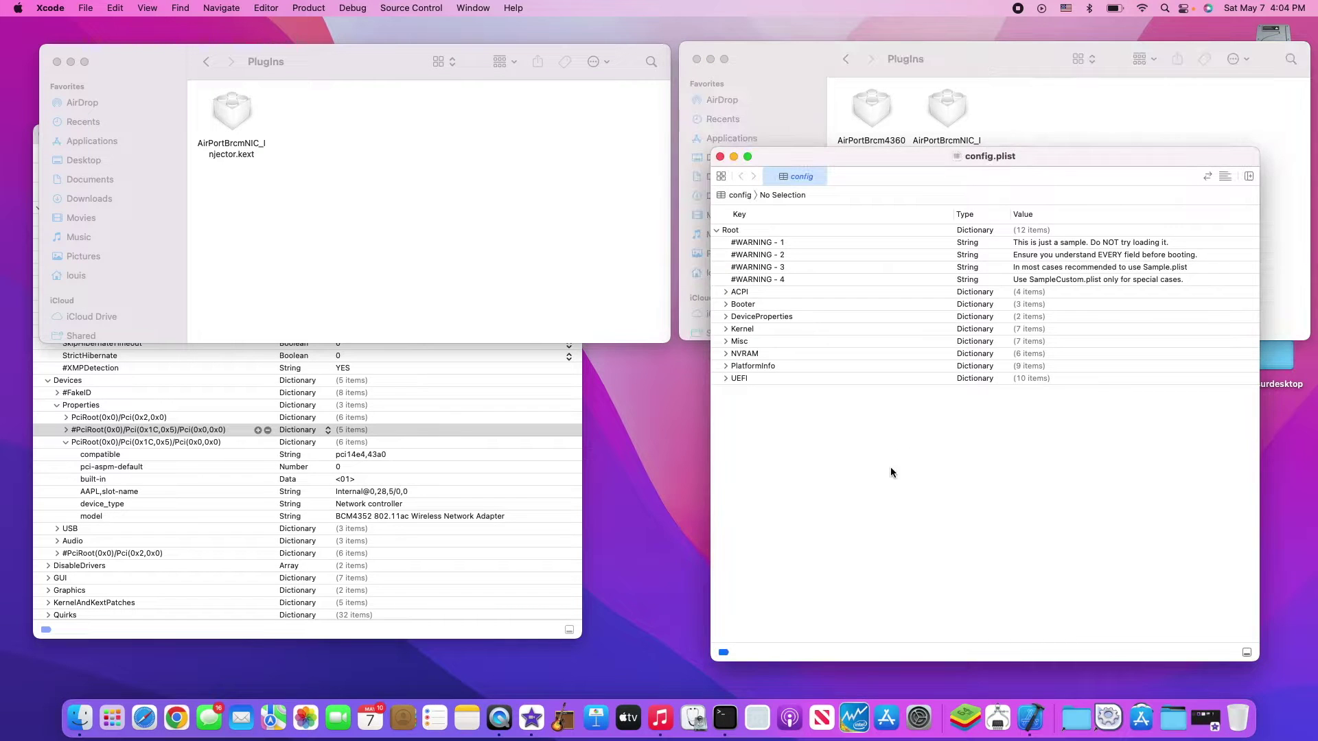
Step: Expand Kernel > Add Items 12 and 13: AirPortBrcm4360_Injector disabled, MaxKernel 19.9.9
left_click(725, 330)
left_click(735, 341)
scroll(730, 353, "down", 3)
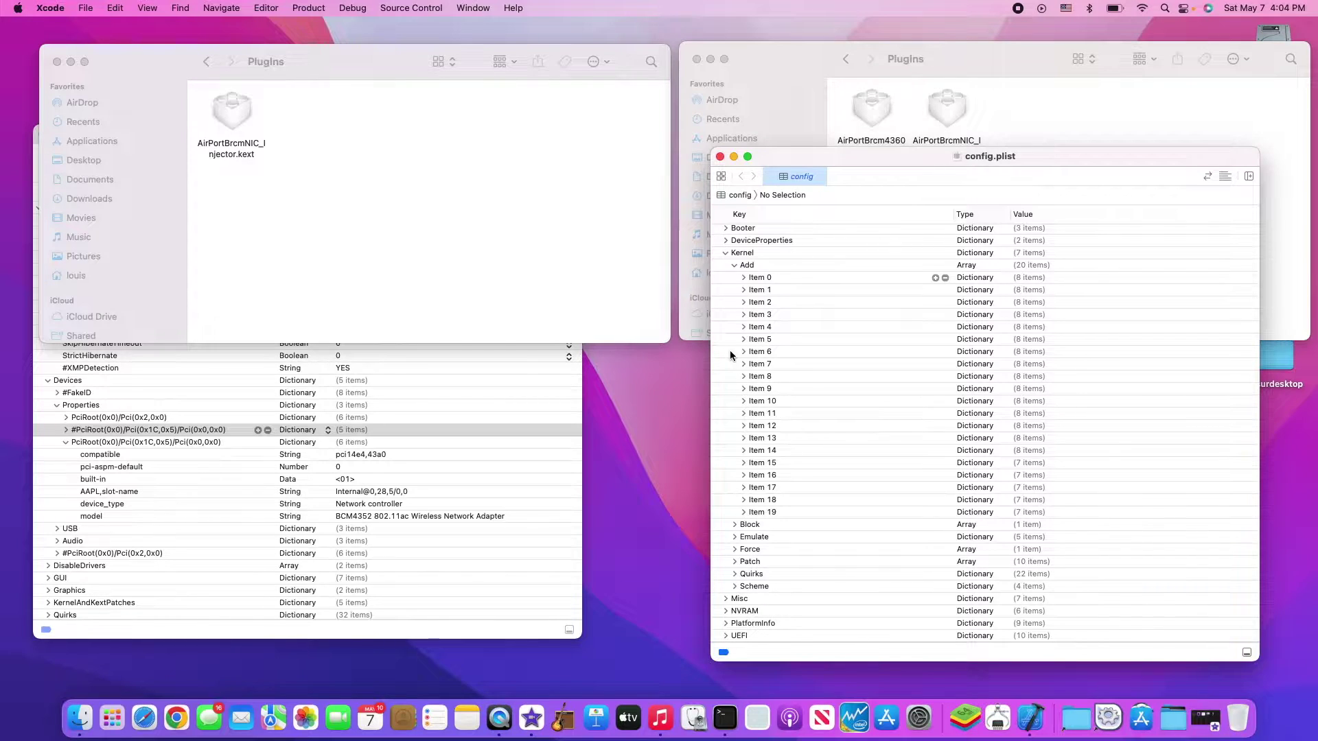
left_click(742, 426)
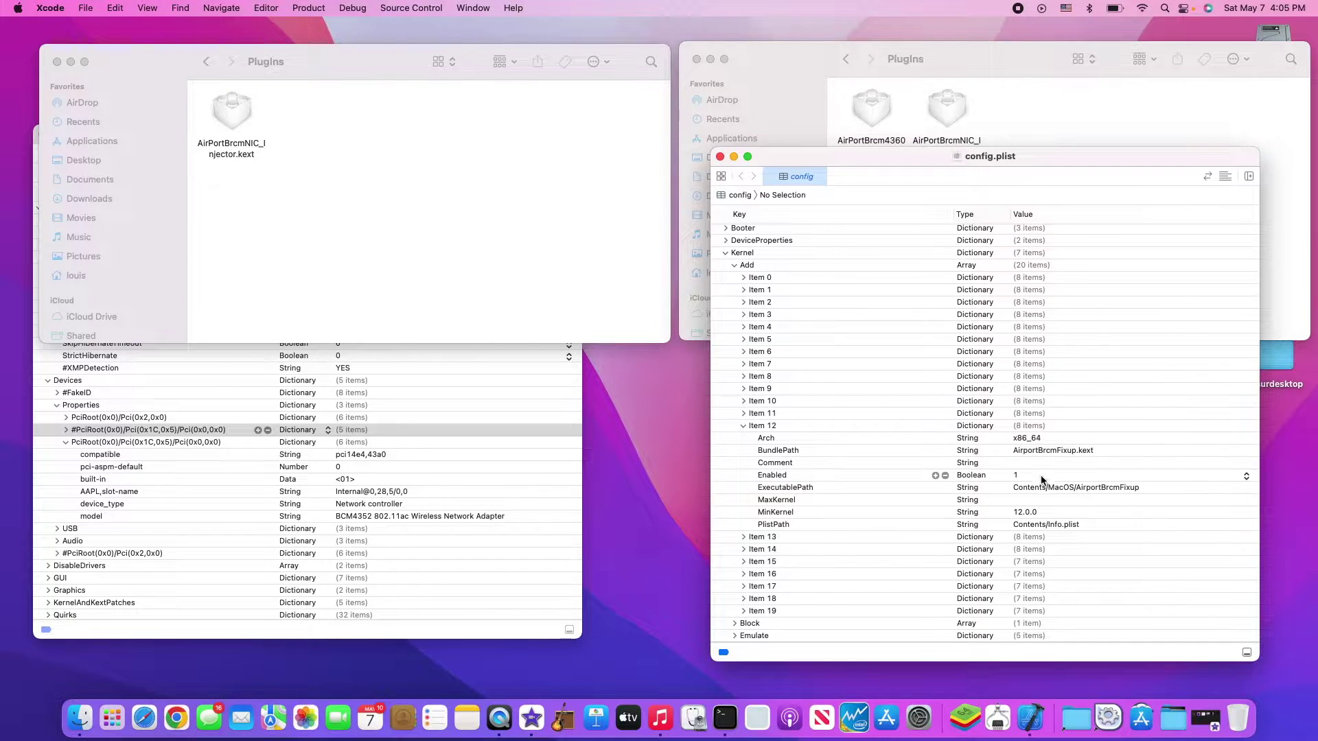
left_click(743, 537)
scroll(789, 536, "down", 5)
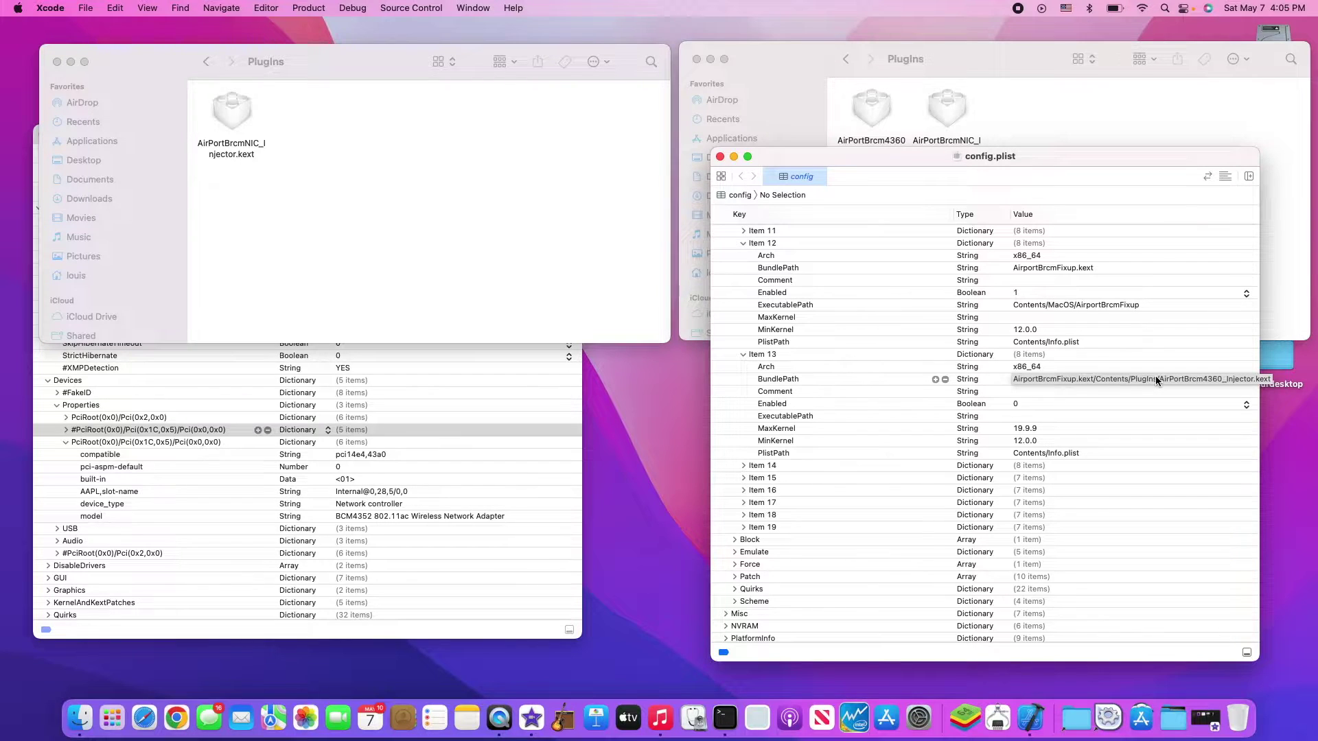
left_click(471, 276)
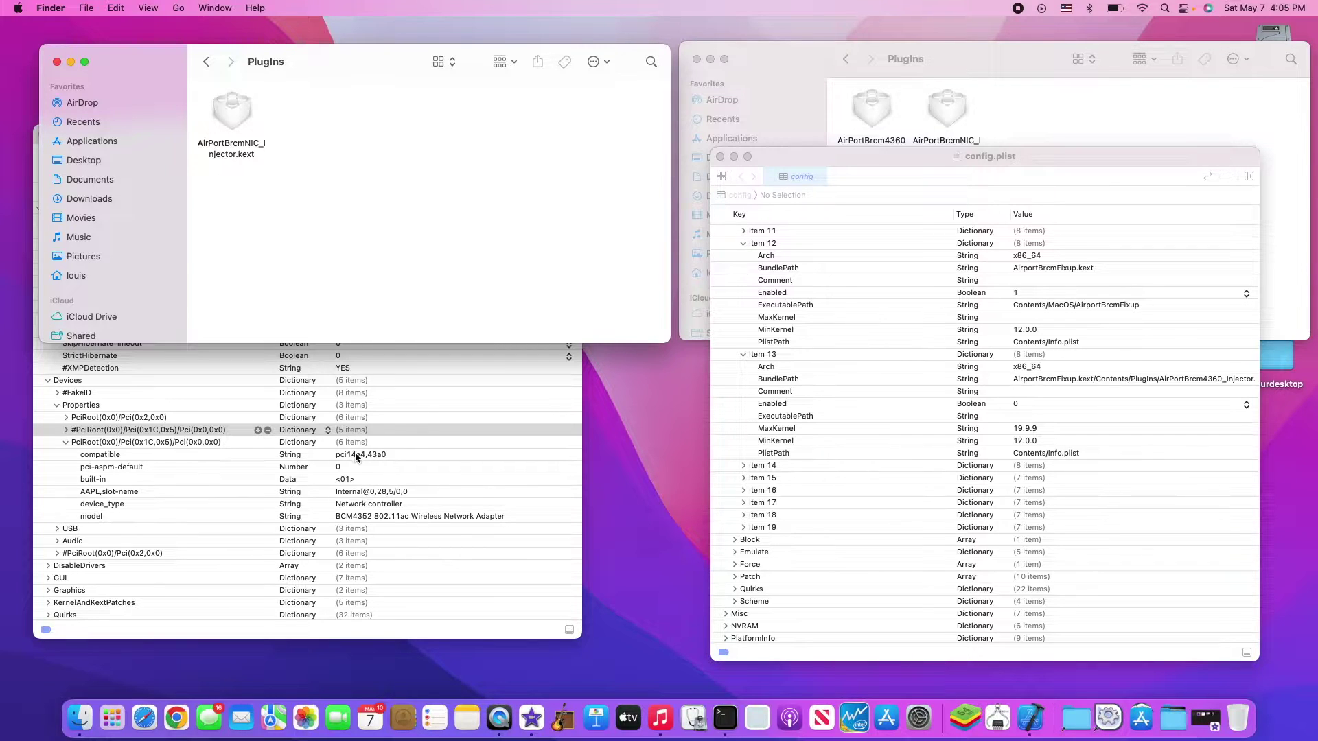
Step: In Hackintool's PCIe list, copy the device path of the Broadcom card (0x14E4:0x43B1)
left_click(155, 442)
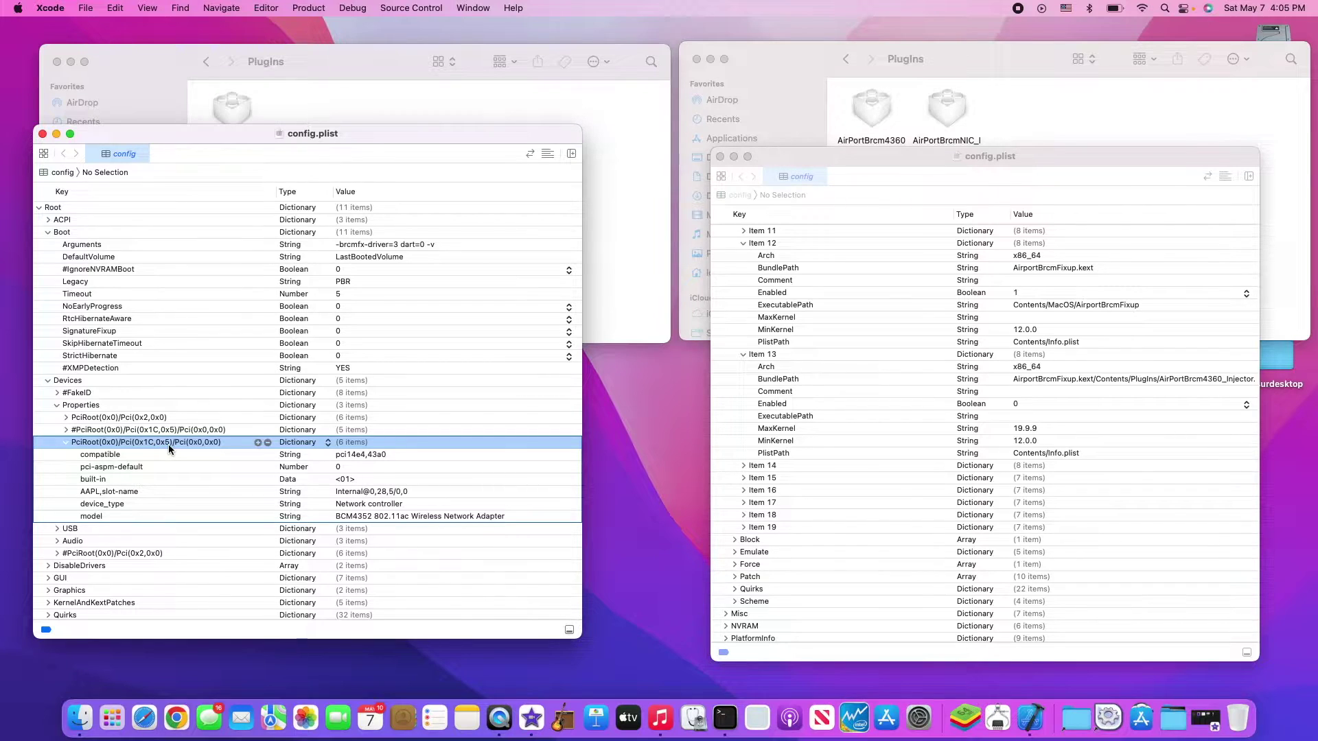
left_click(1148, 722)
left_click(1155, 362)
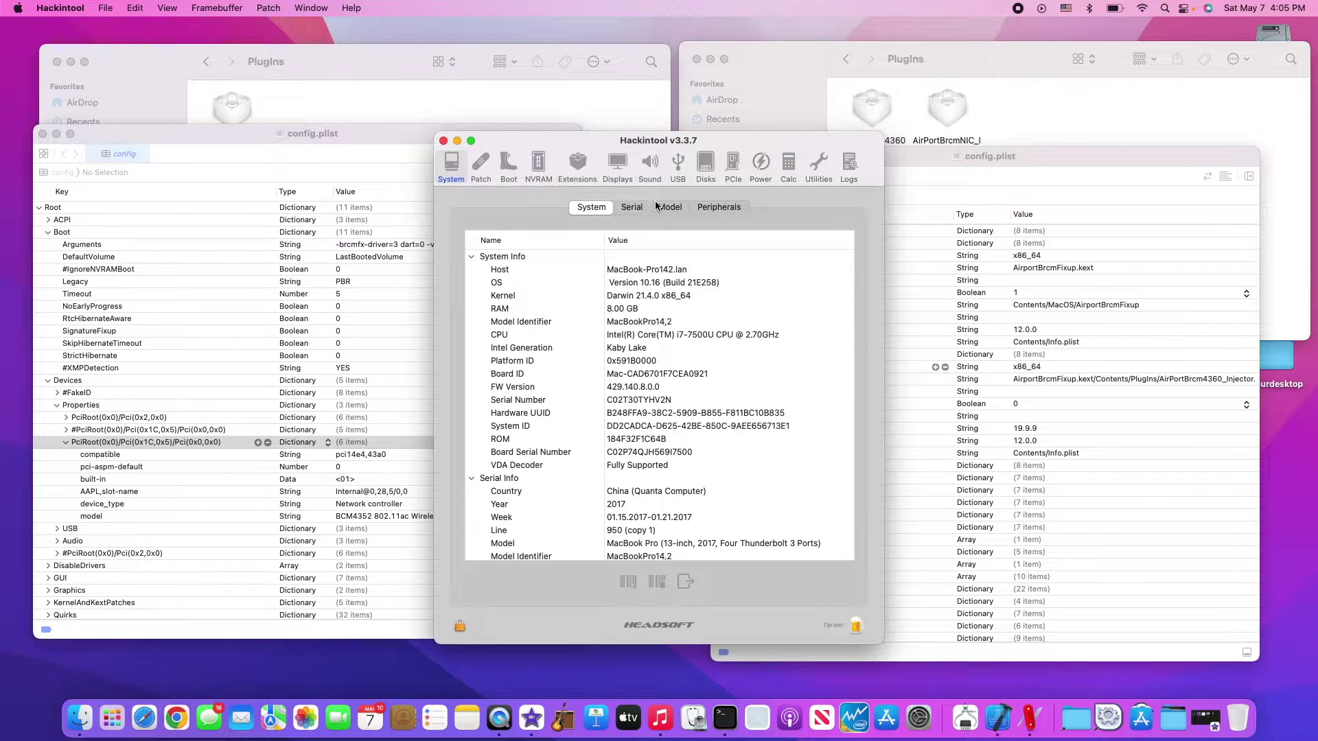
left_click(732, 166)
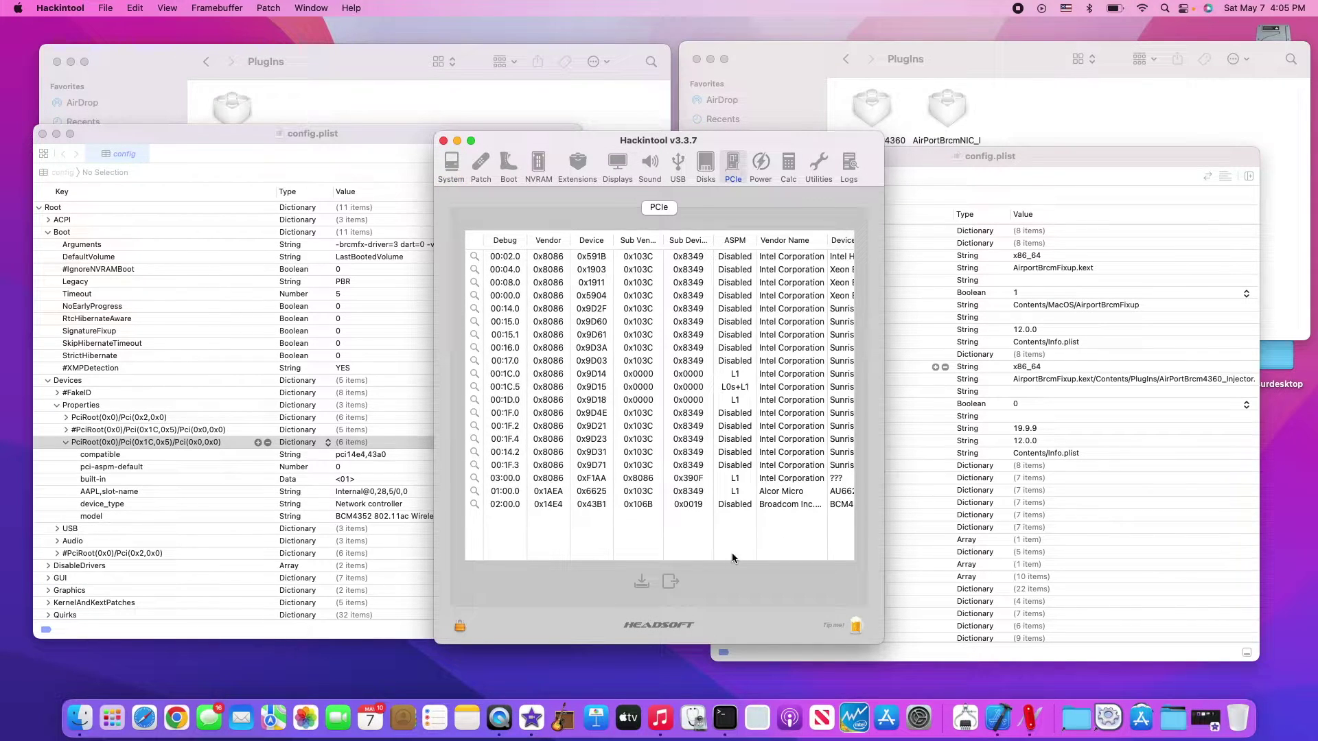
left_click(666, 506)
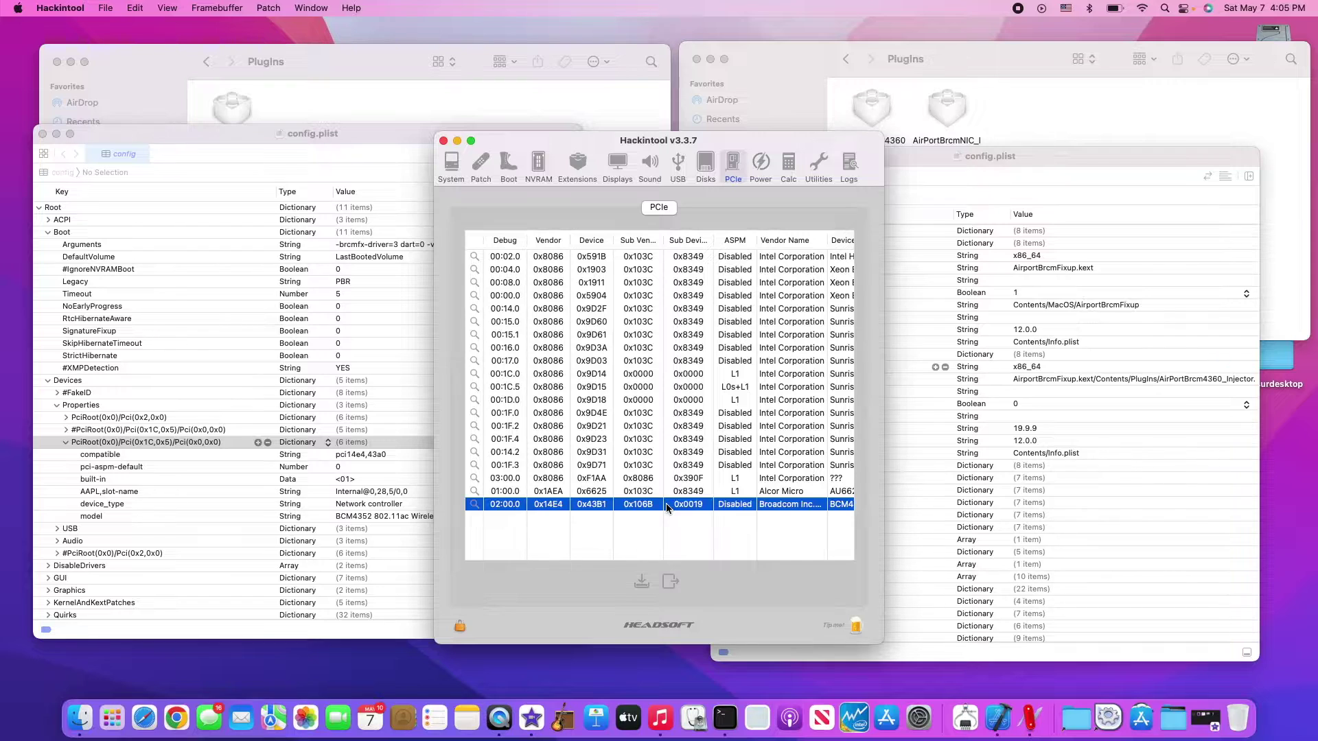
right_click(666, 506)
left_click(683, 527)
left_click(1137, 721)
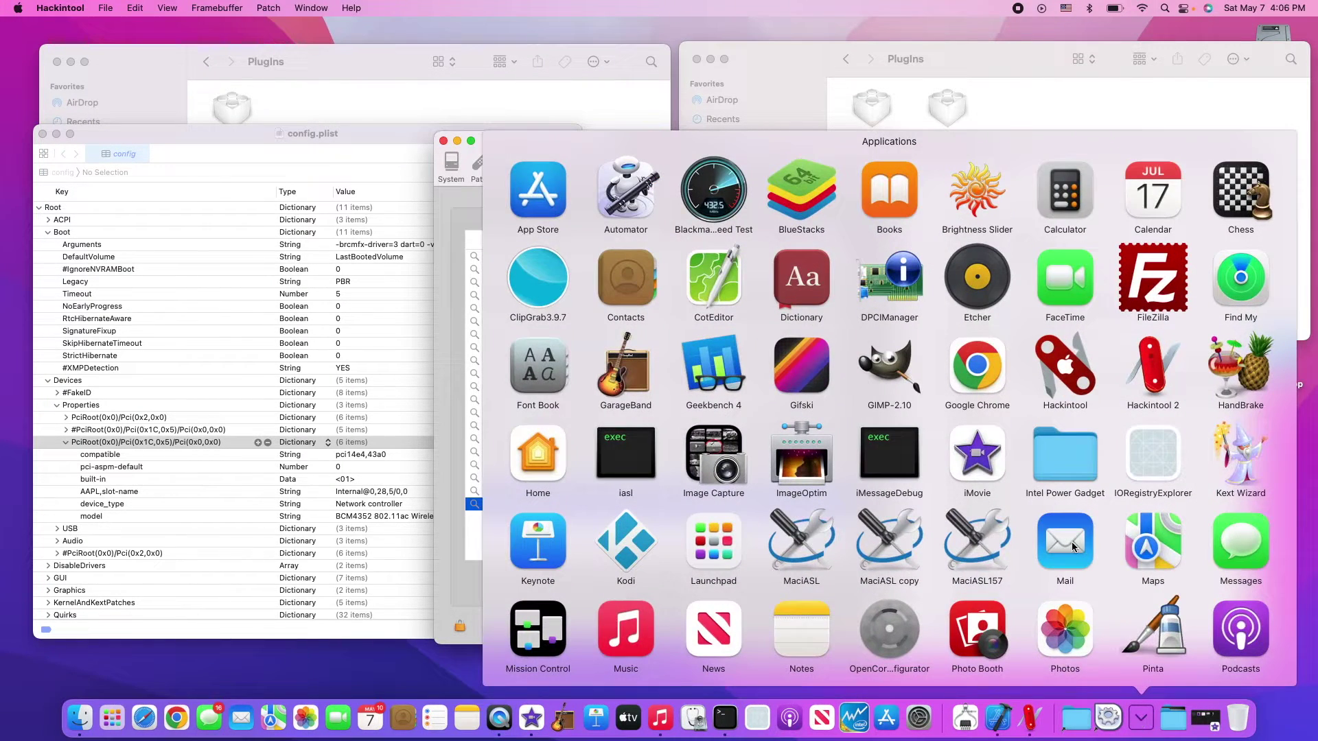
Step: Paste the path into CotEditor and match it to config.plist's PciRoot(0x0)/Pci(0x1C,0x5)/Pci(0x0,0x0) entry
left_click(707, 274)
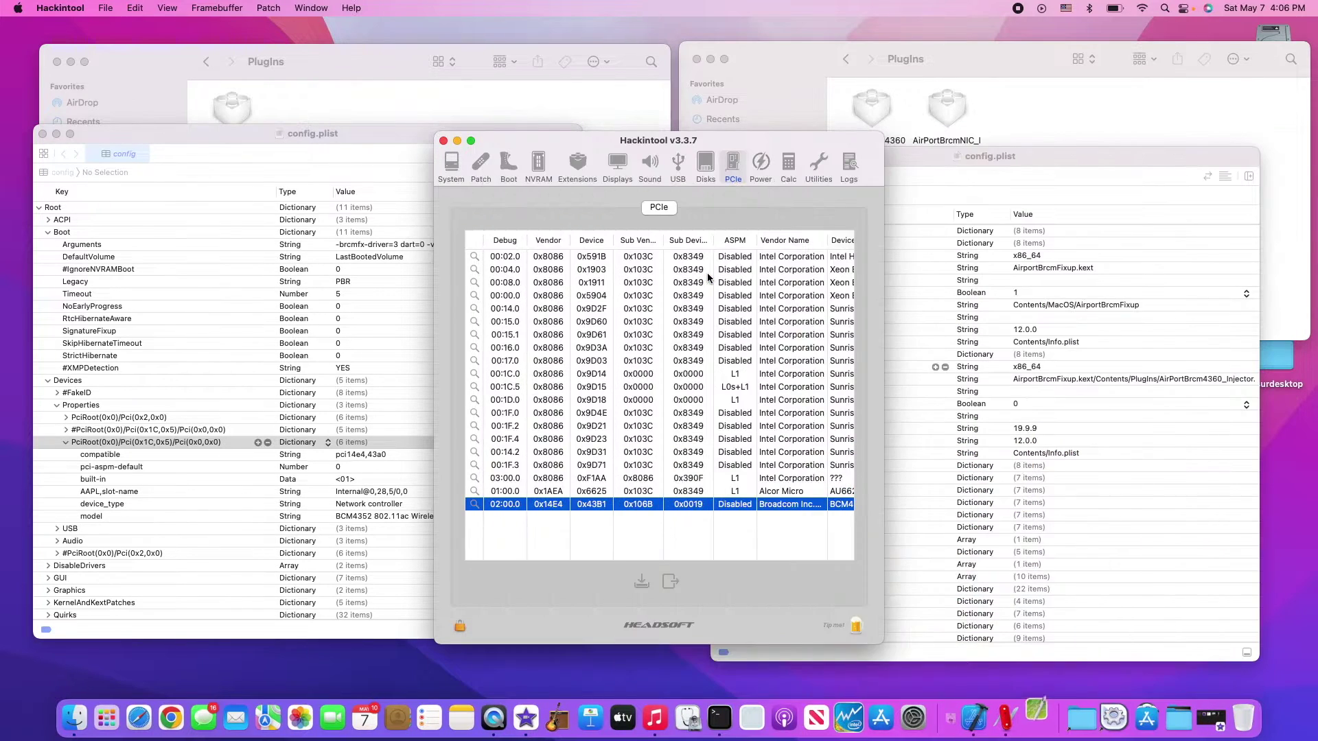
type("PciRoot(0x0)/Pci(0x1C,0x5)/Pci(0x0,0x0)")
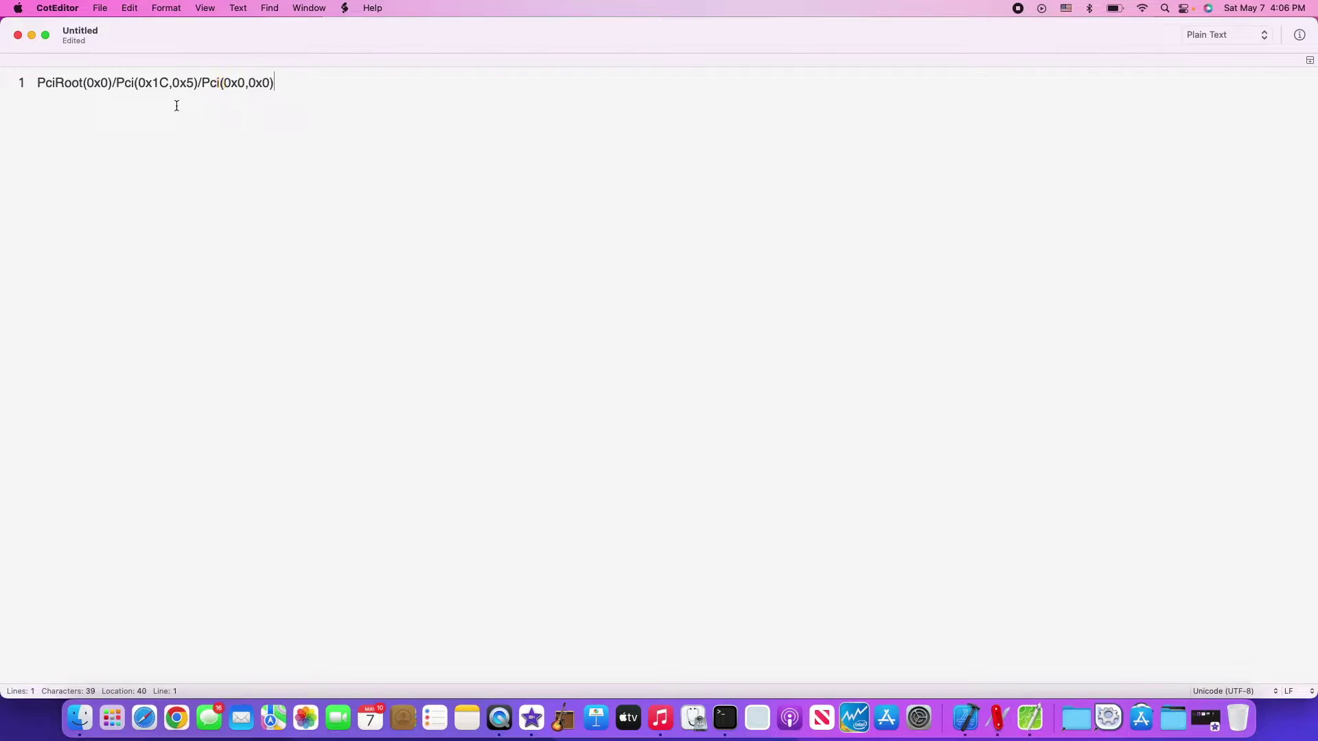
key("ctrl+Left")
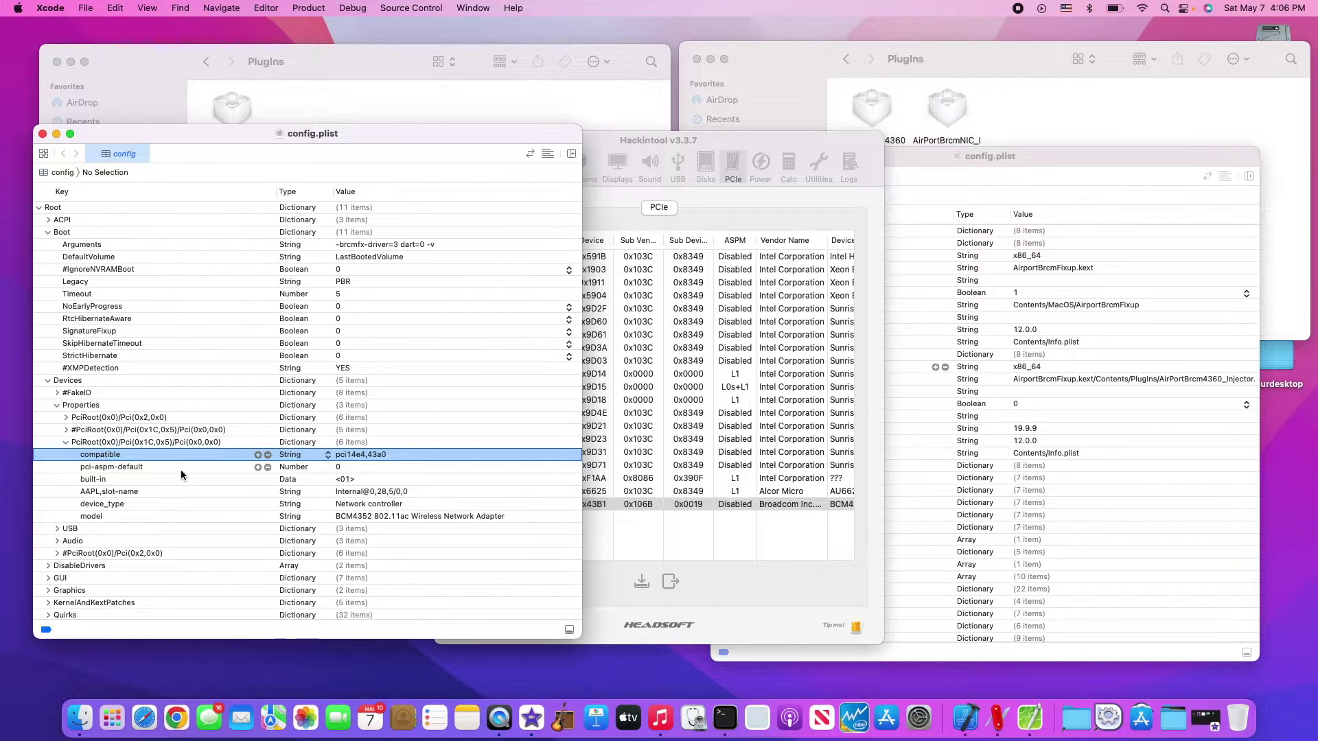
left_click(57, 479)
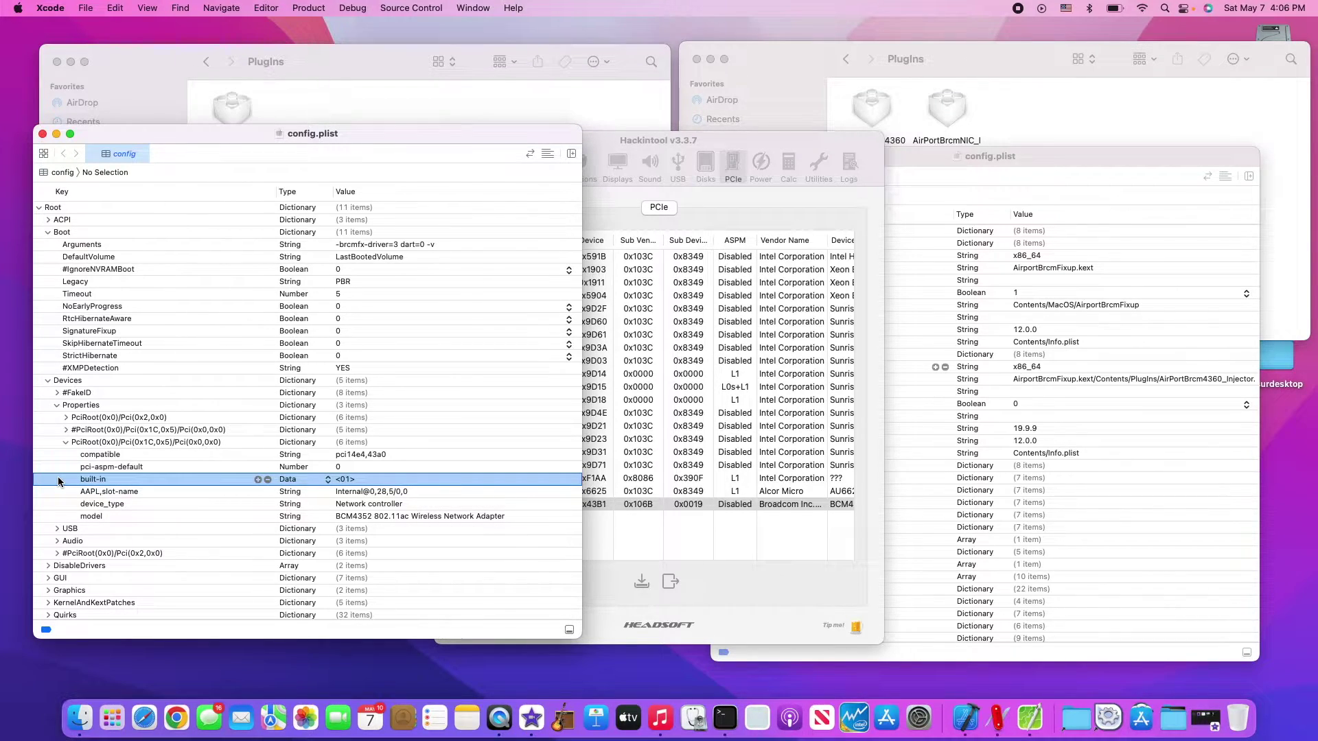
Step: Check en0's IOBuiltin (True) and IOControllerEnabled in IORegistryExplorer, then close the window
key("super+Tab")
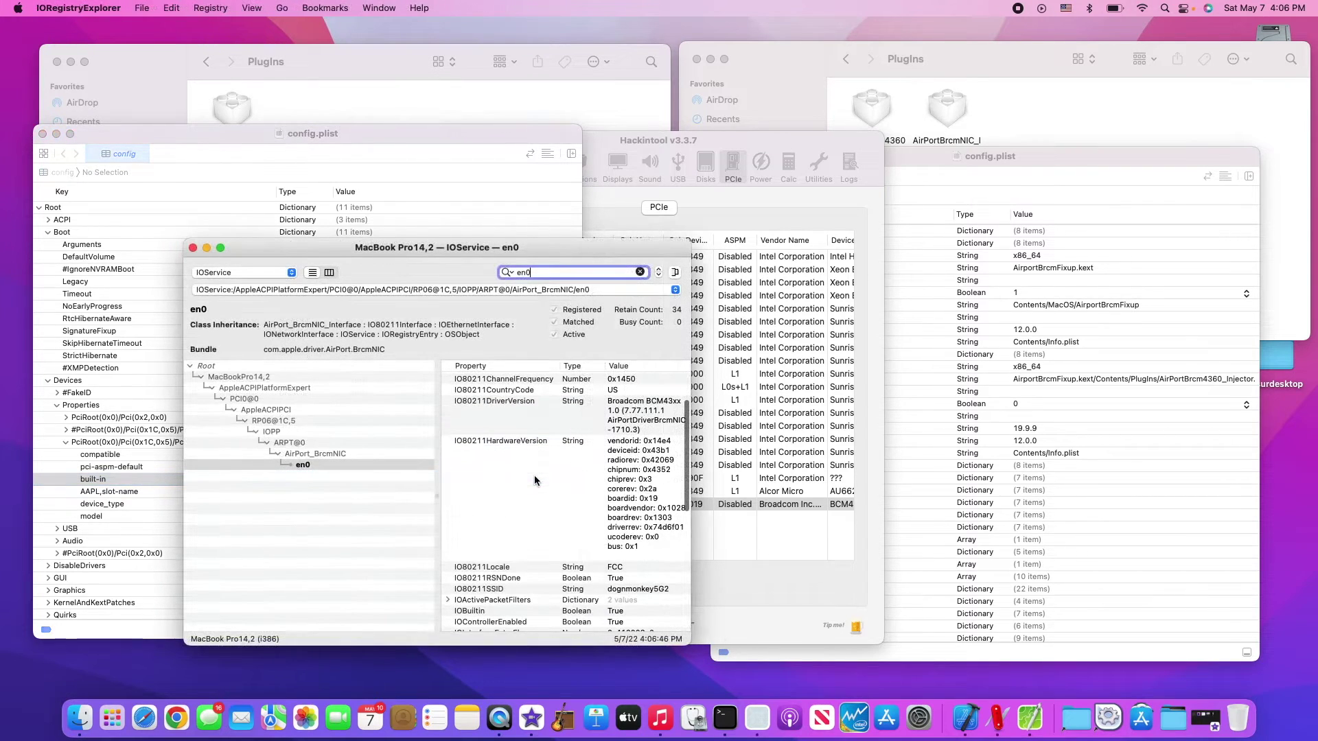
scroll(520, 585, "down", 2)
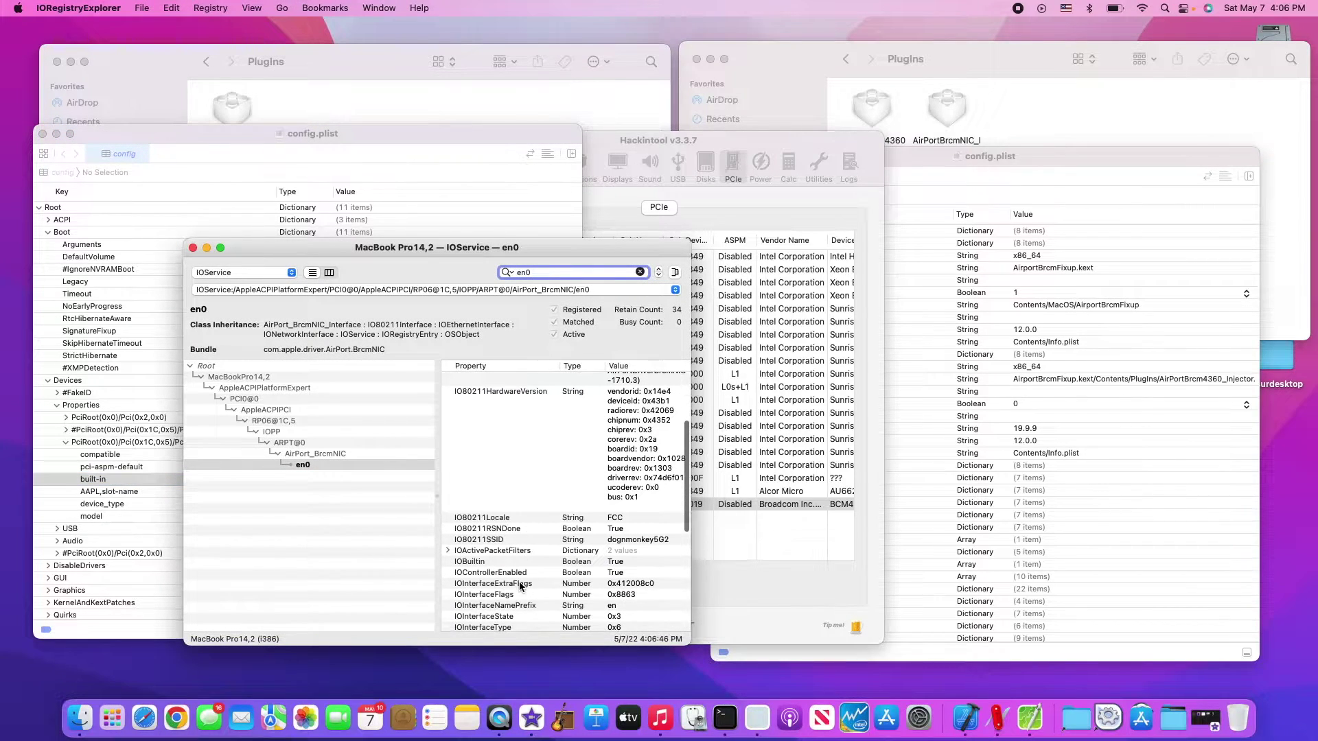
scroll(520, 585, "down", 1)
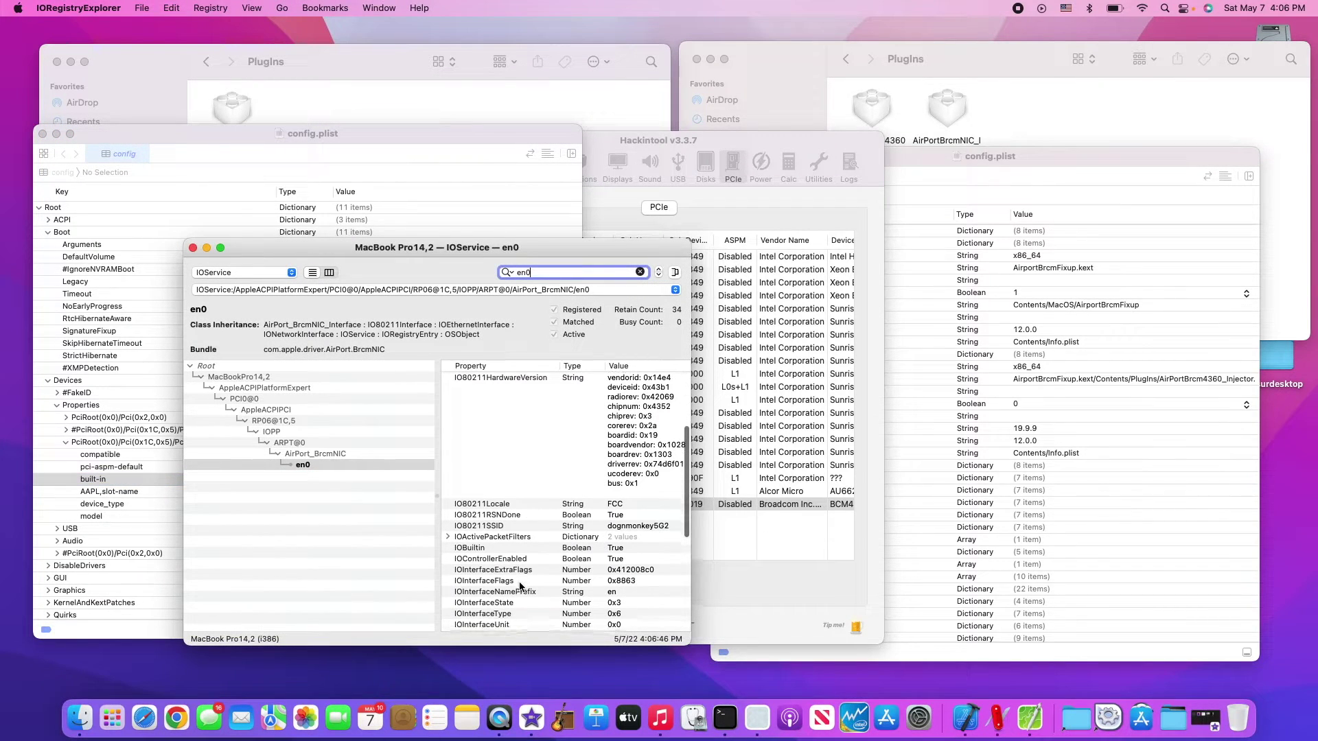
left_click(449, 545)
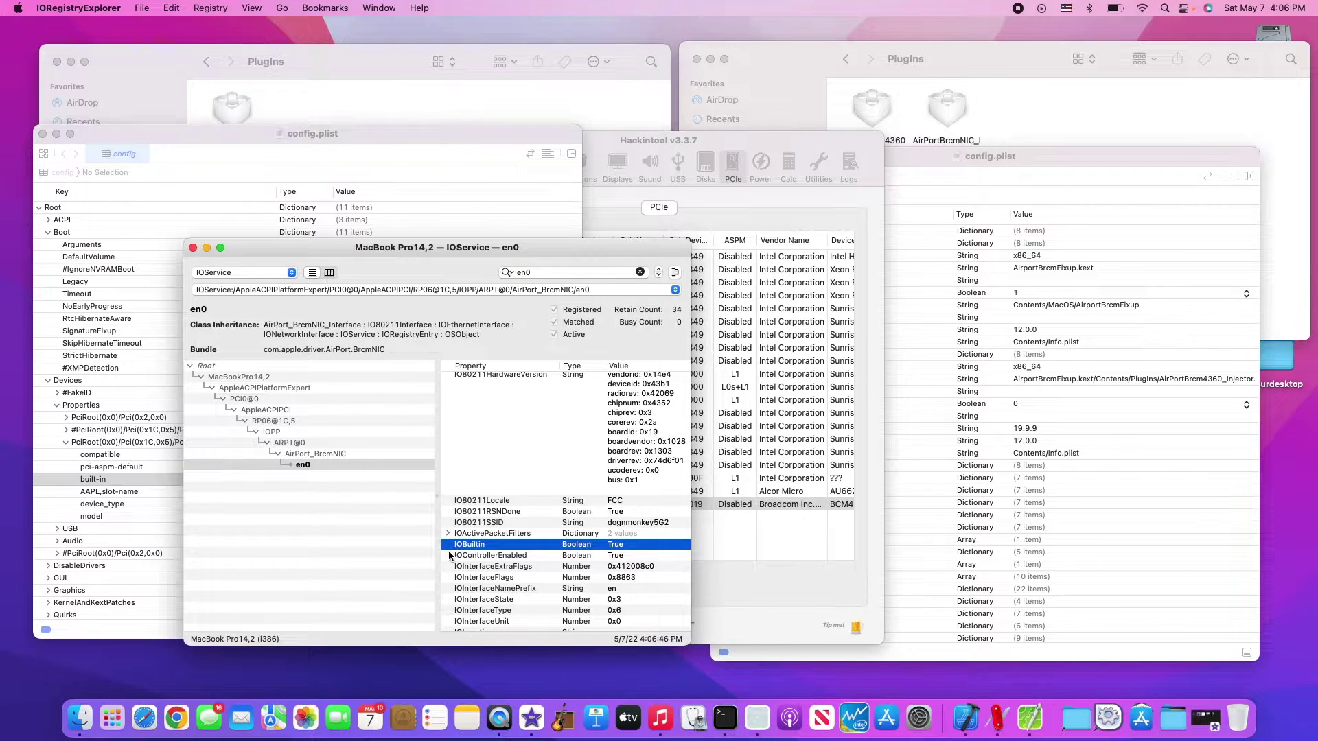
left_click(449, 555)
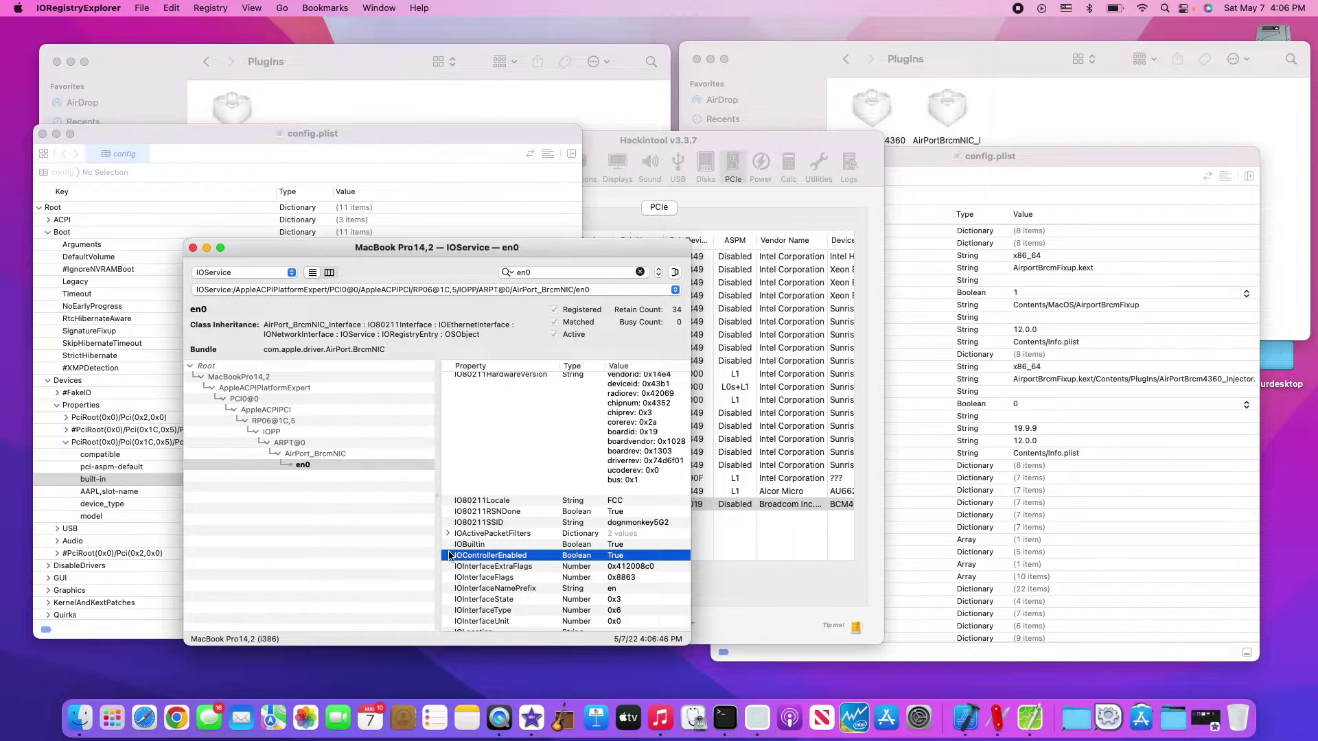
left_click(193, 248)
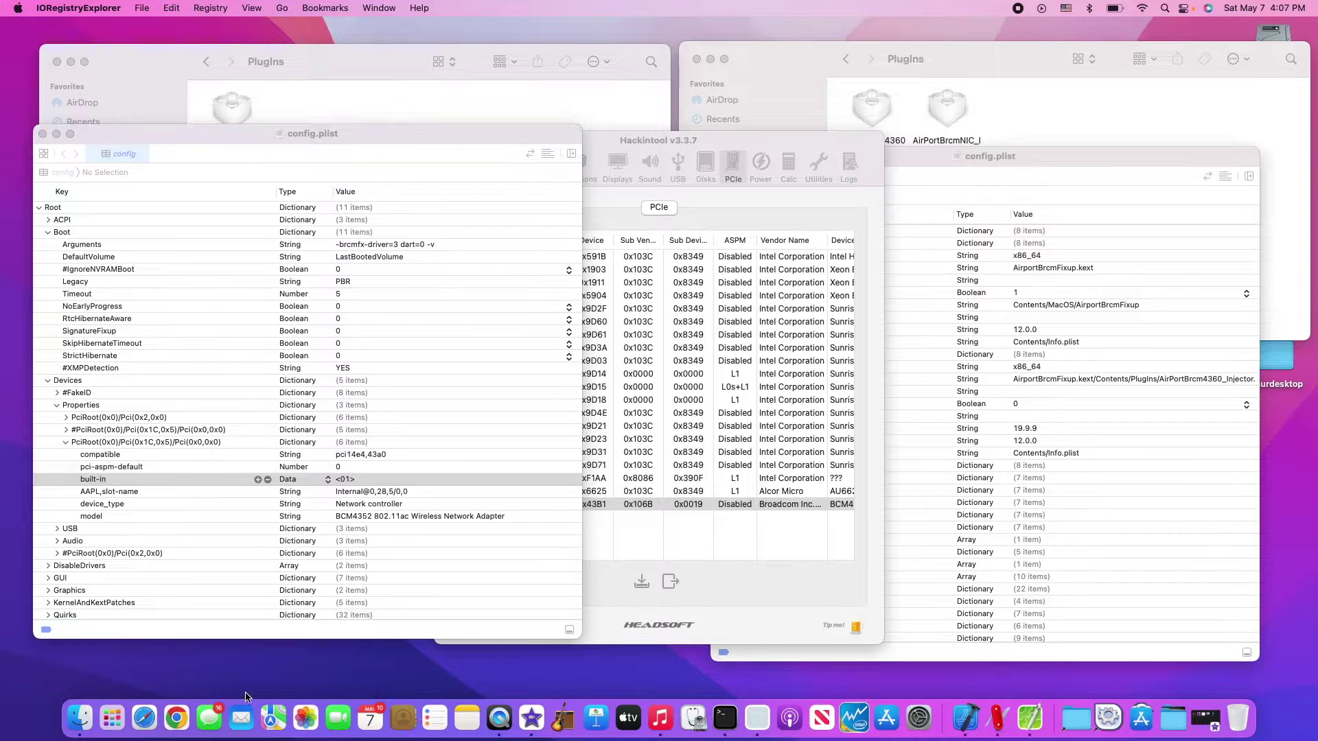
left_click(212, 716)
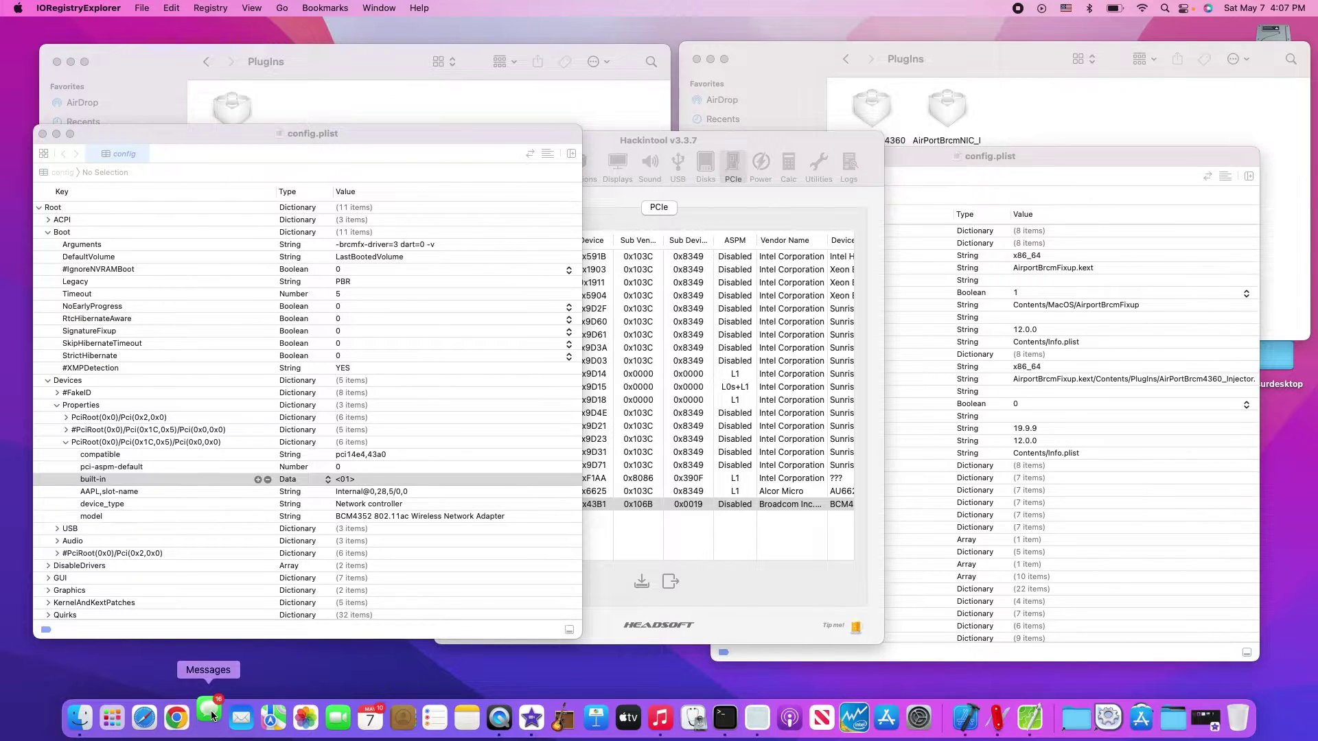
Step: Review the -brcmfx-driver=3 dart=0 -v boot arguments and the Wi‑Fi card's compatible pci14e4,43a0 entry
key("super+w")
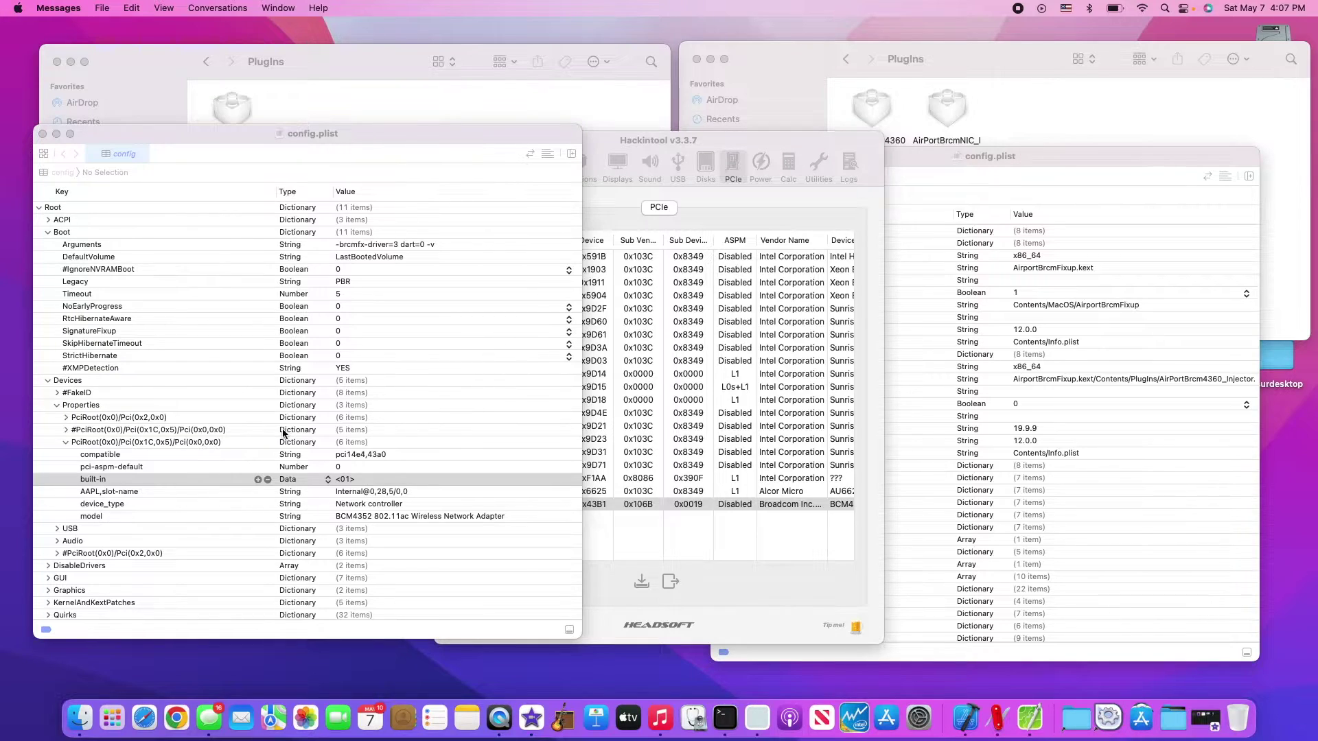
left_click(85, 445)
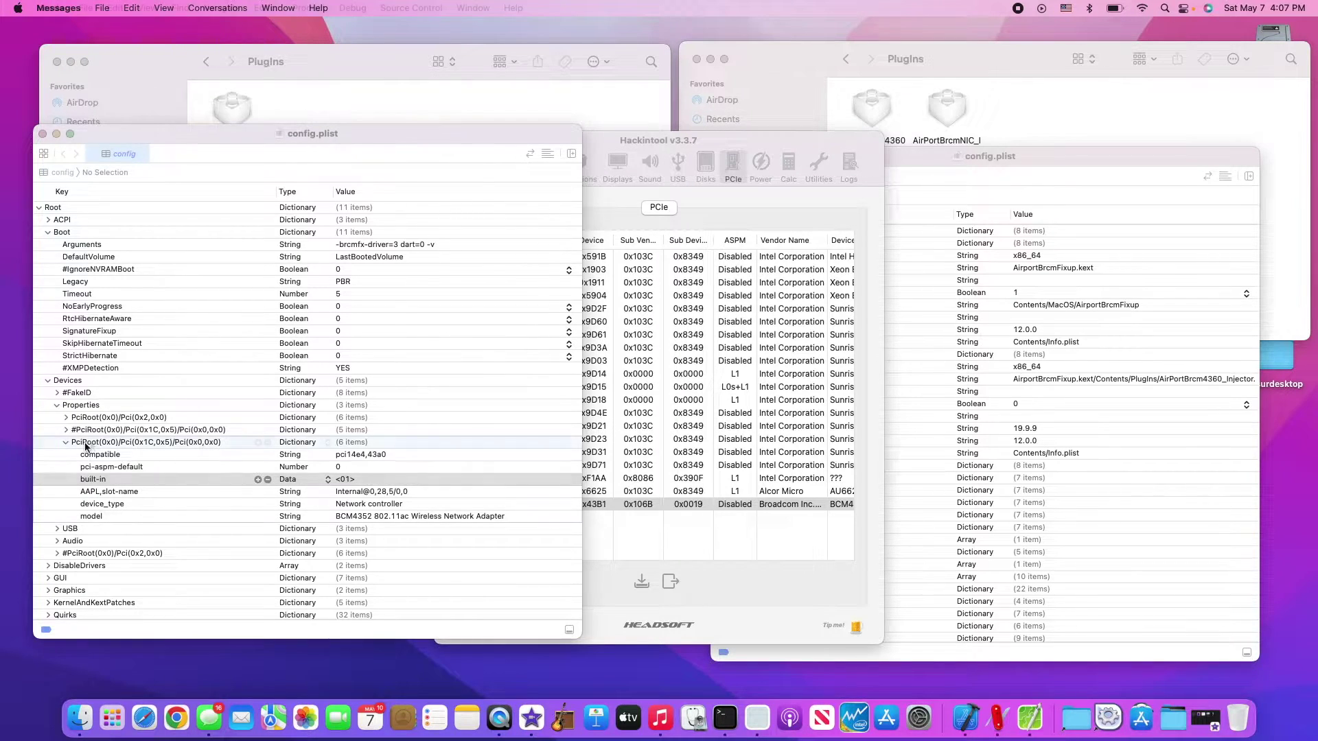
left_click(371, 246)
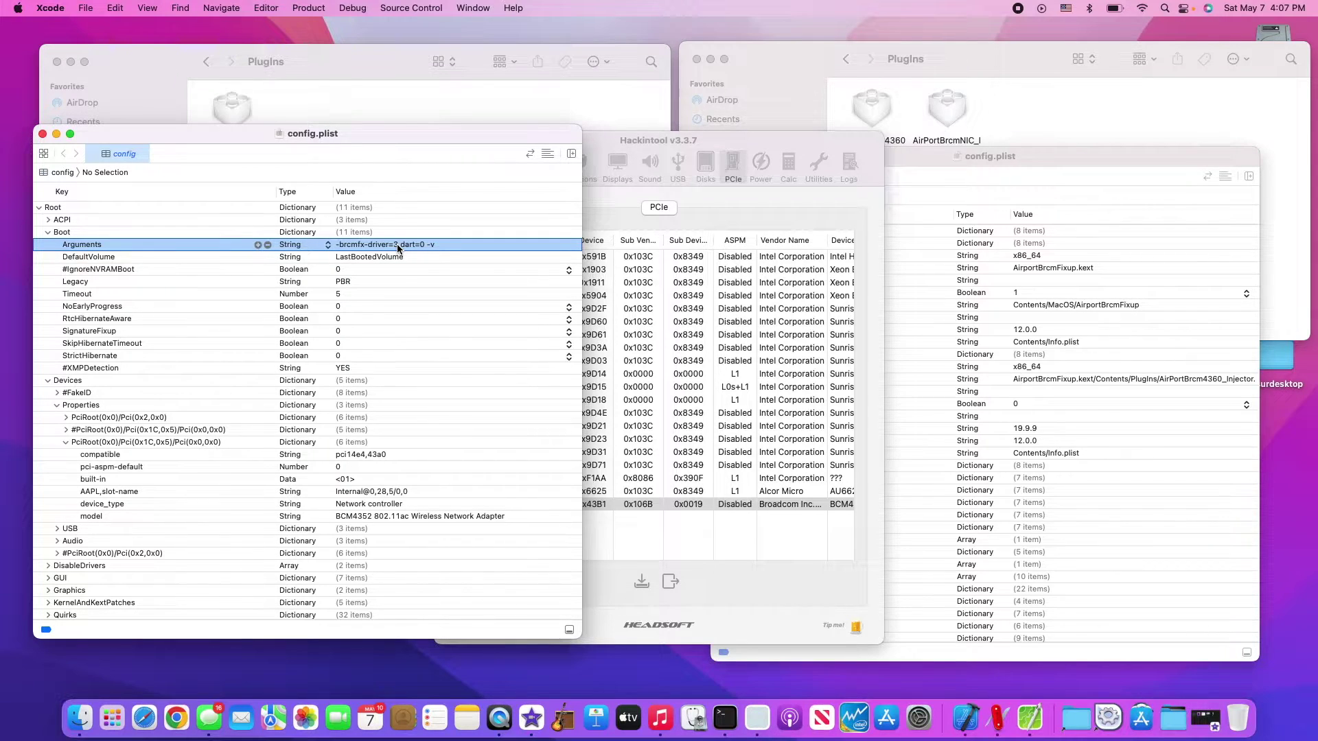
left_click(343, 455)
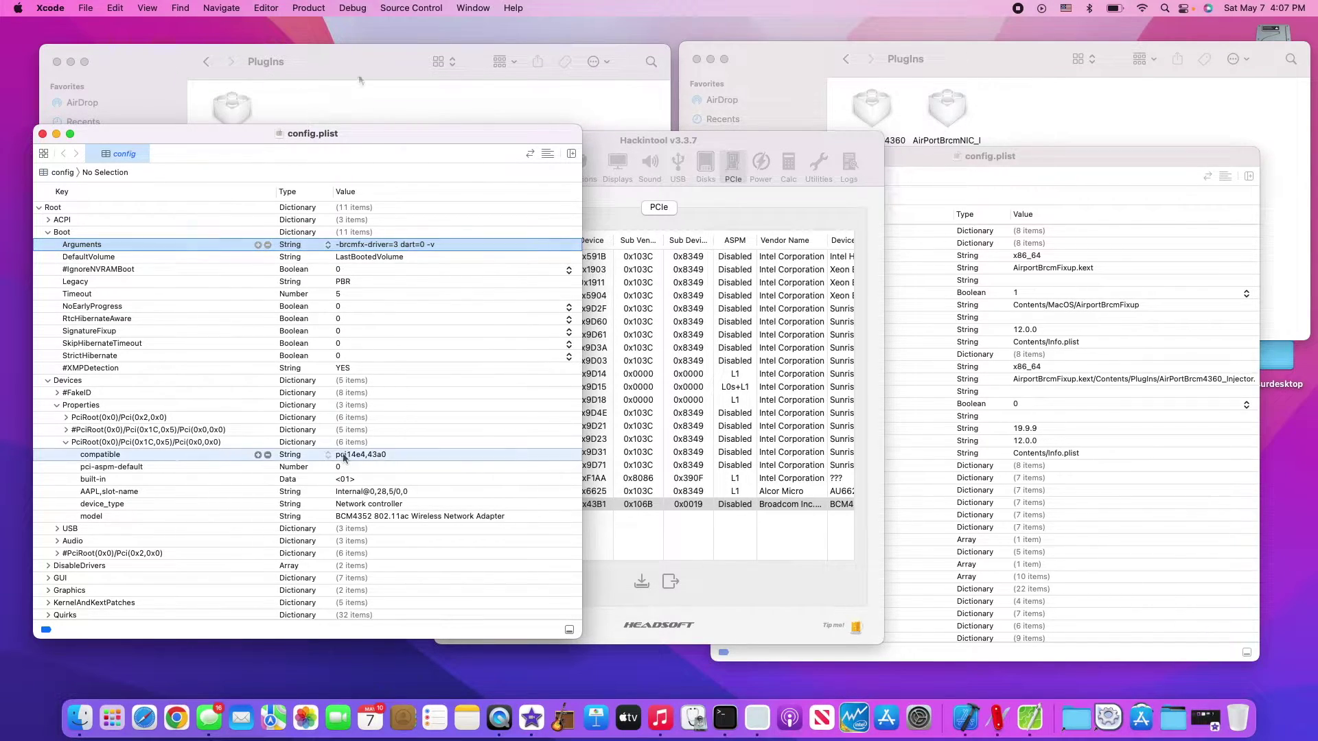
left_click(364, 75)
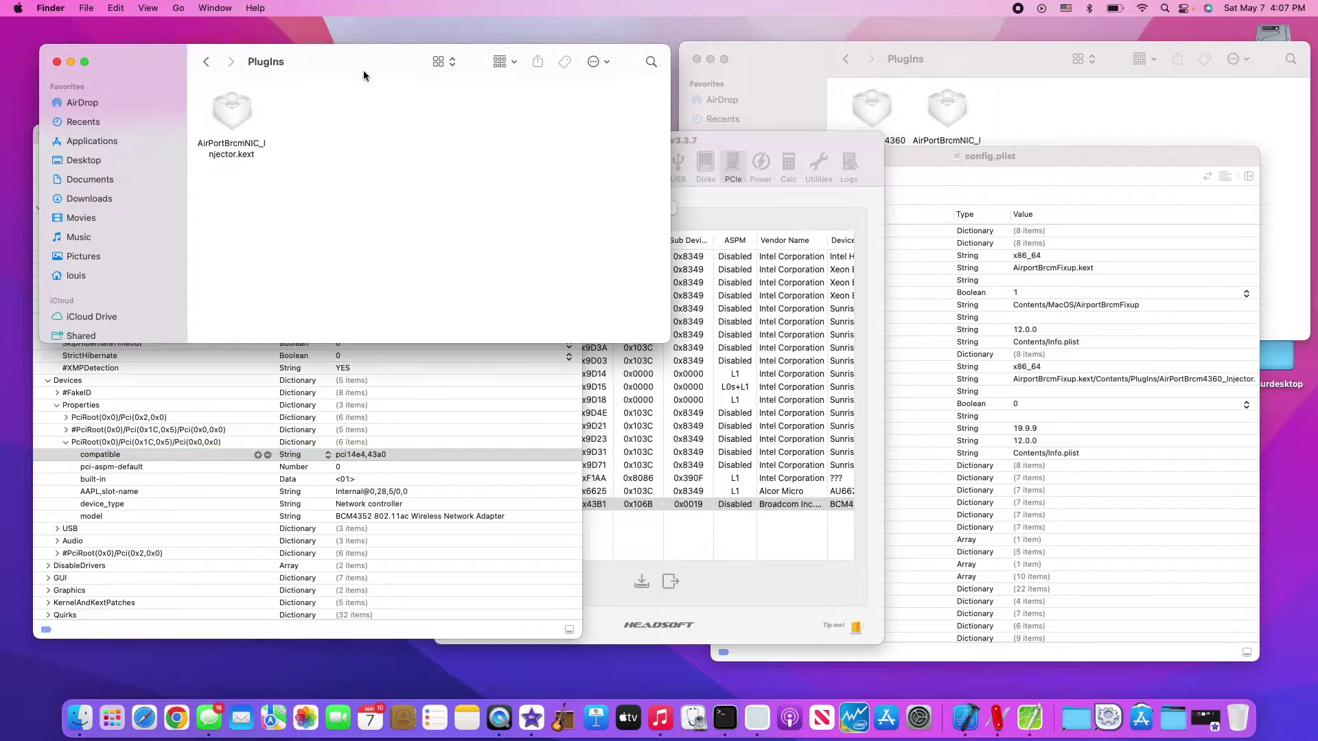
Step: Navigate back up to the Other folder, briefly peeking into the bigsur subfolder
left_click(206, 63)
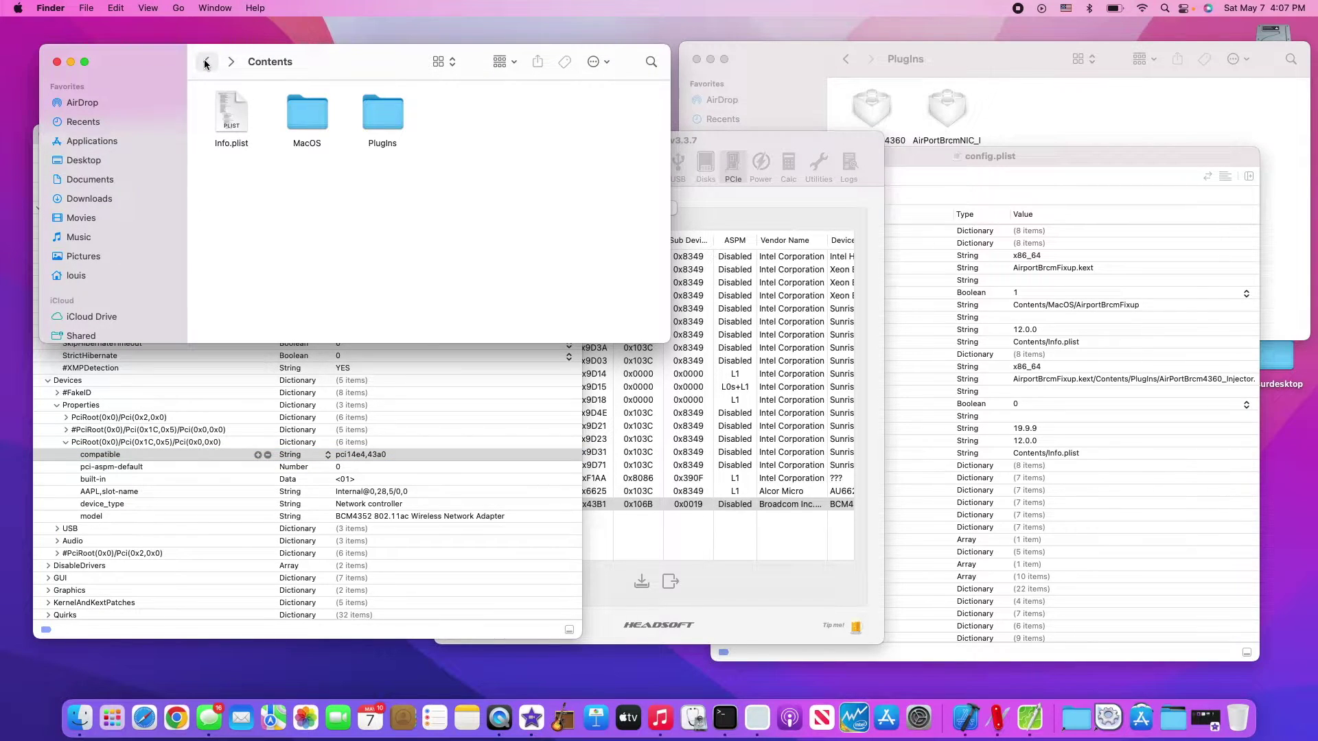
left_click(206, 63)
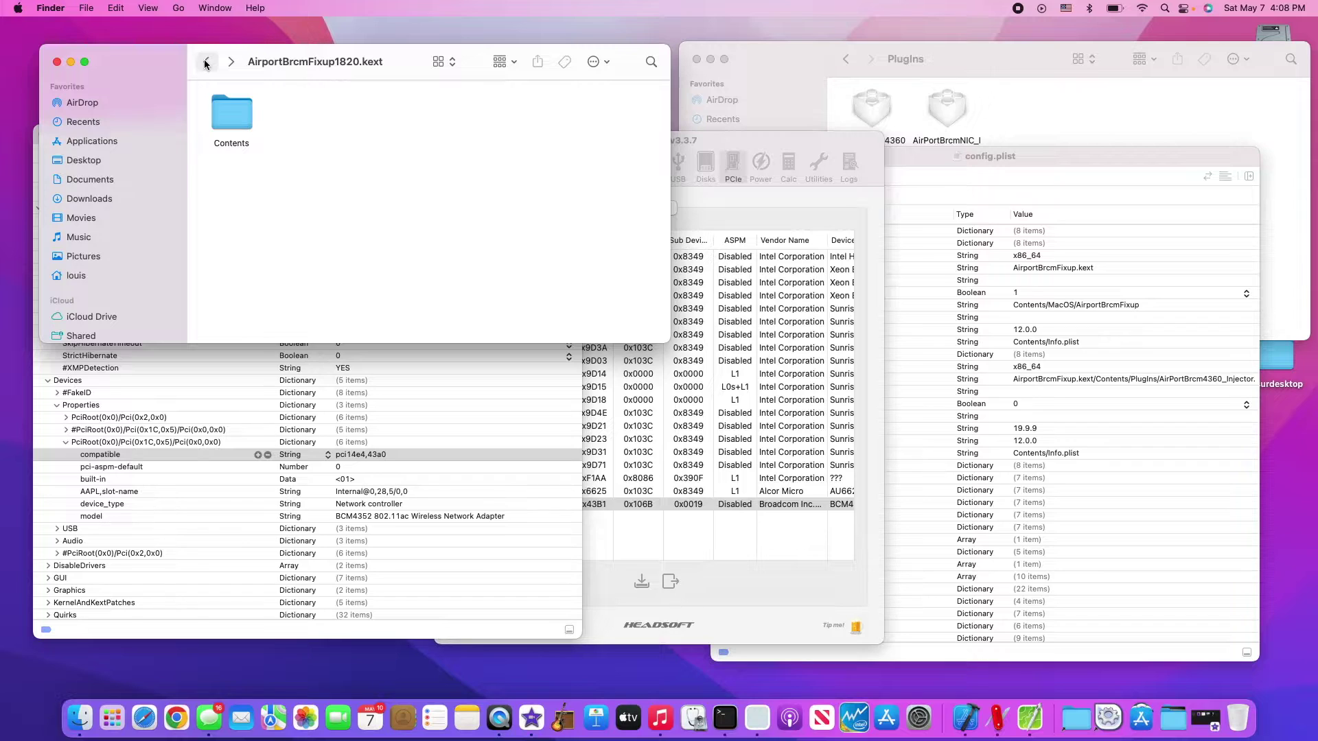
left_click(206, 63)
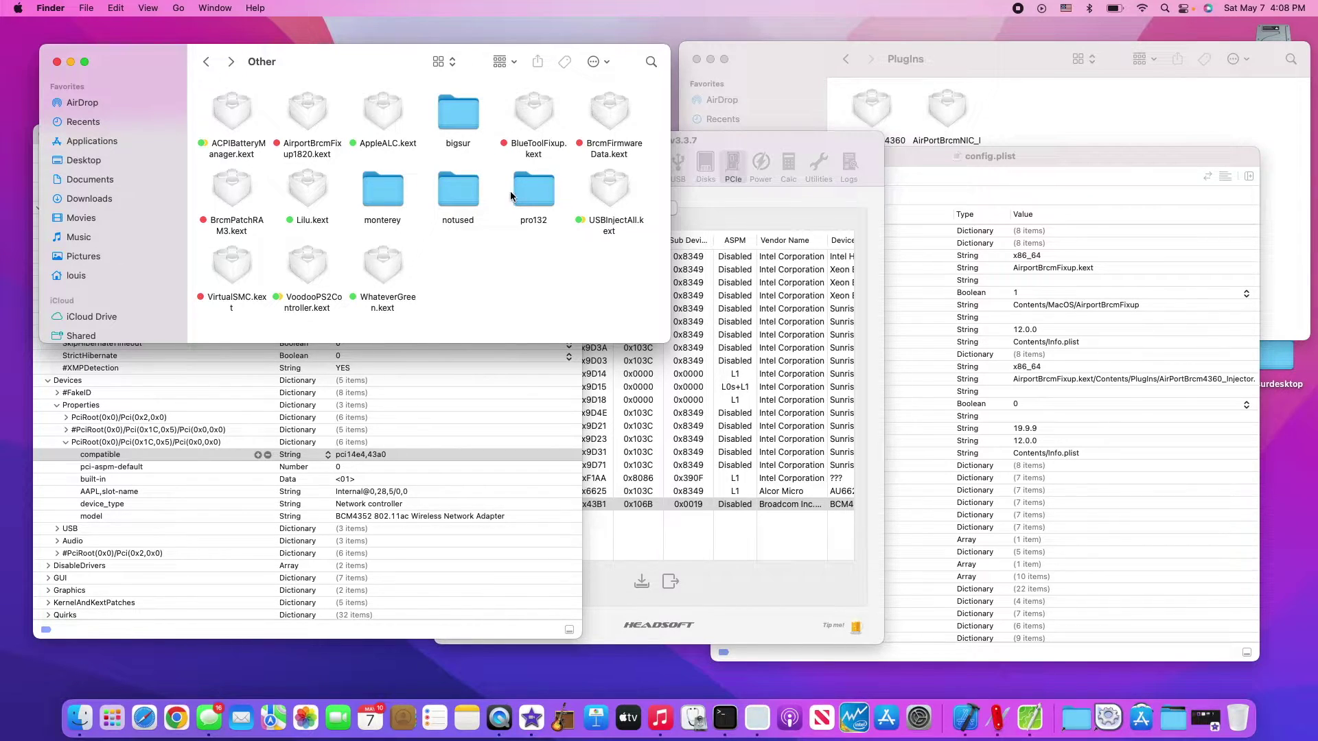
double_click(450, 117)
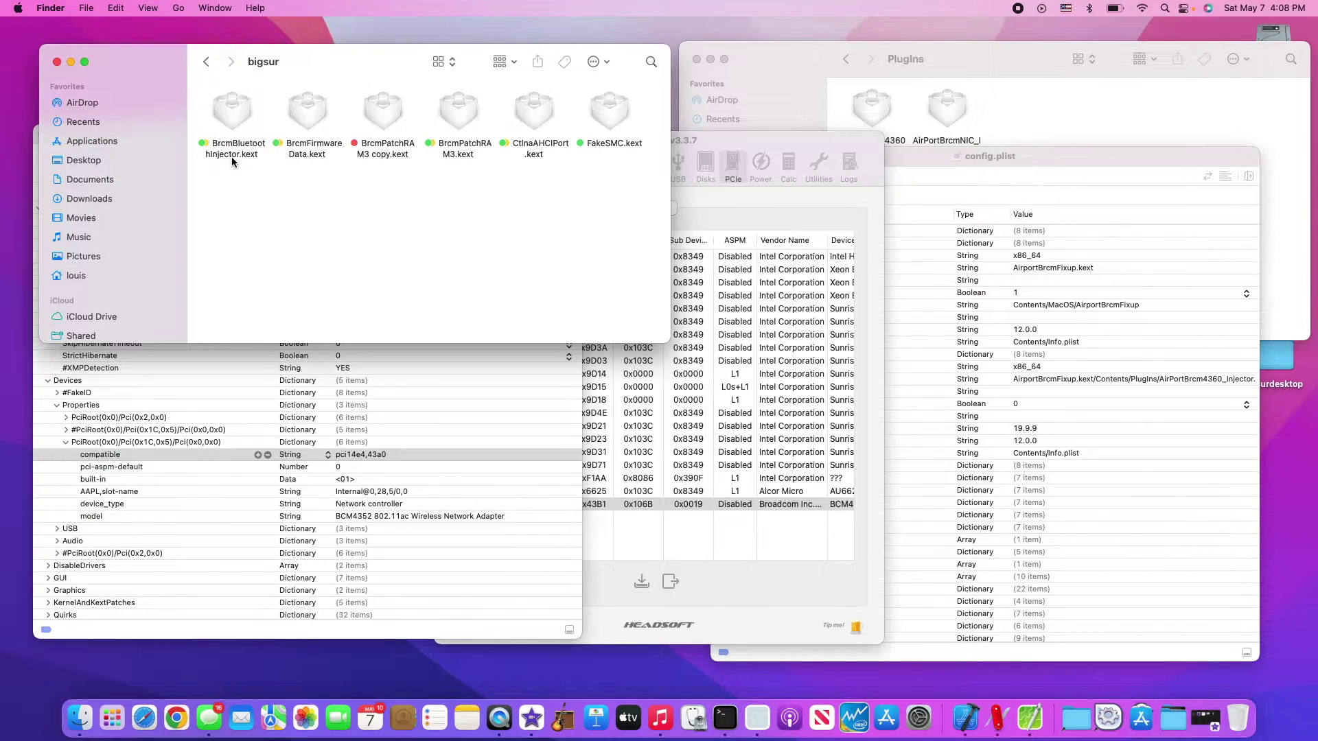
key("super+bracketleft")
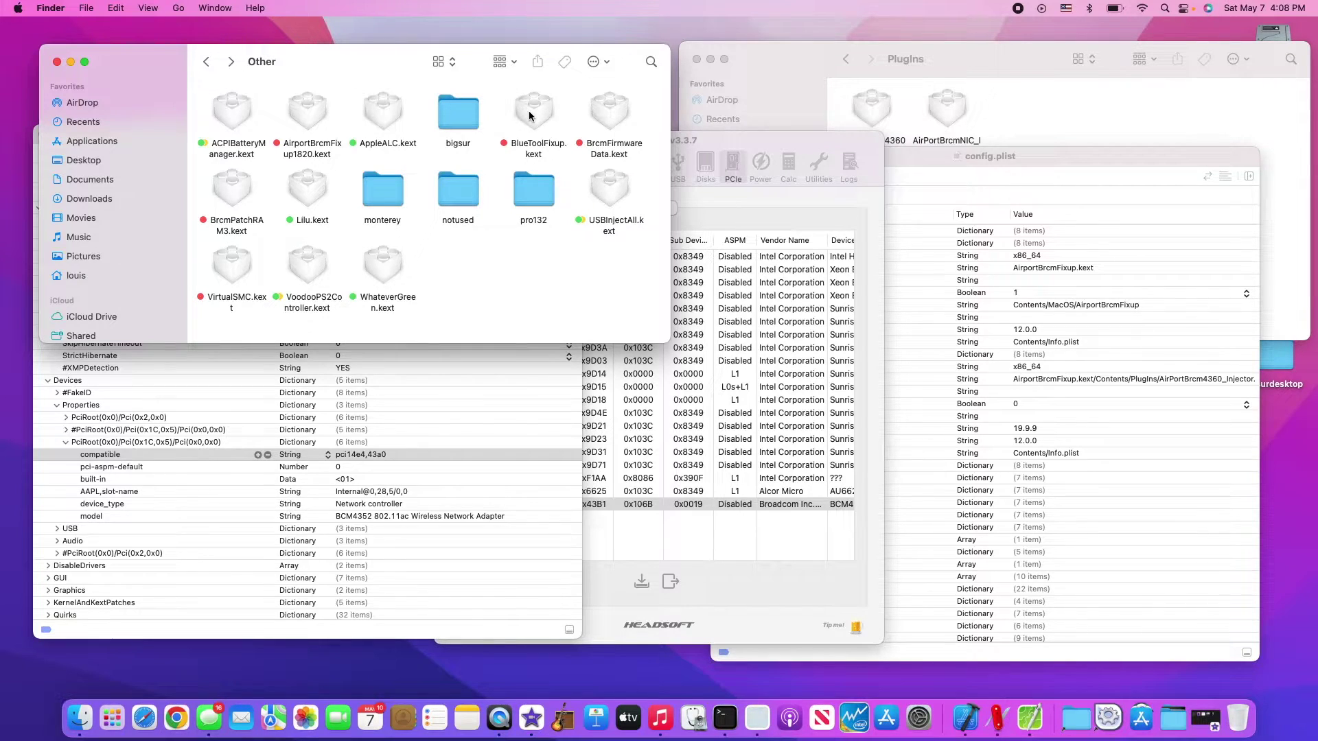
Step: Select BrcmFirmwareData.kext and BrcmPatchRAM3.kext in the Other folder
left_click(607, 112)
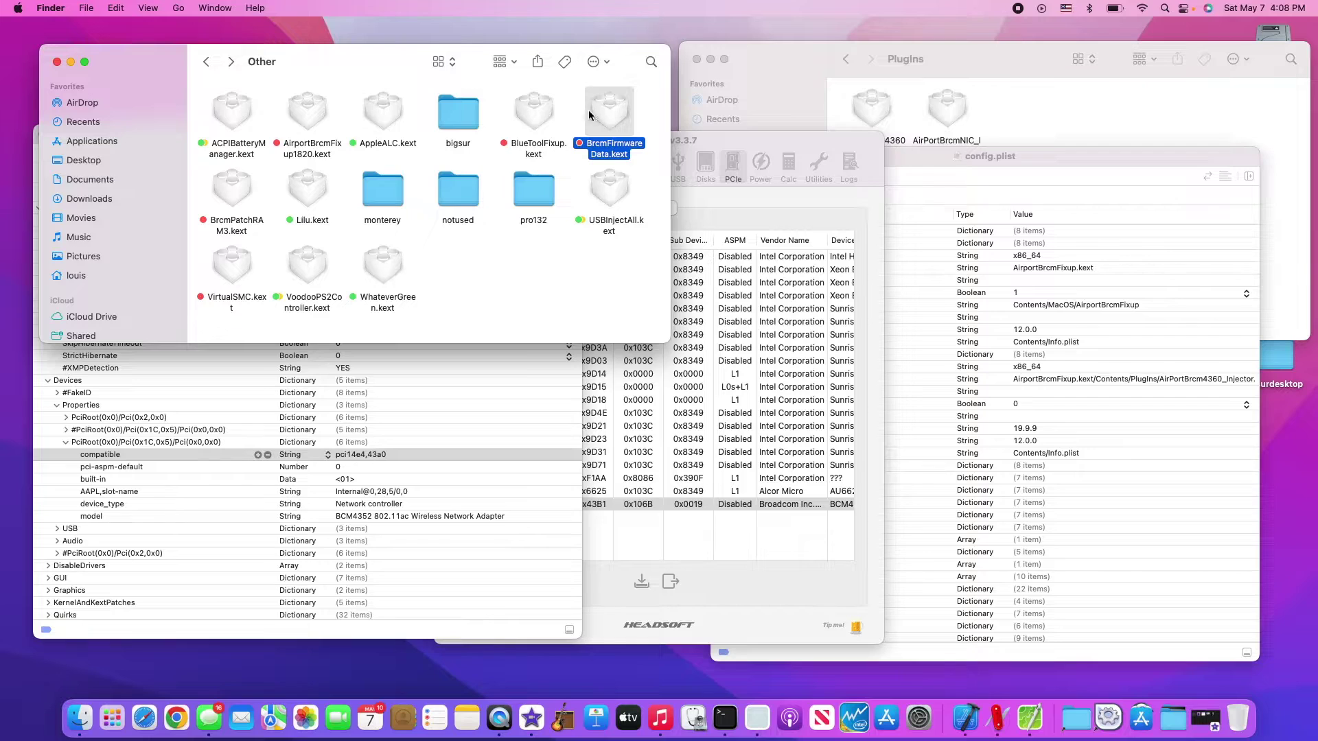
left_click(234, 197)
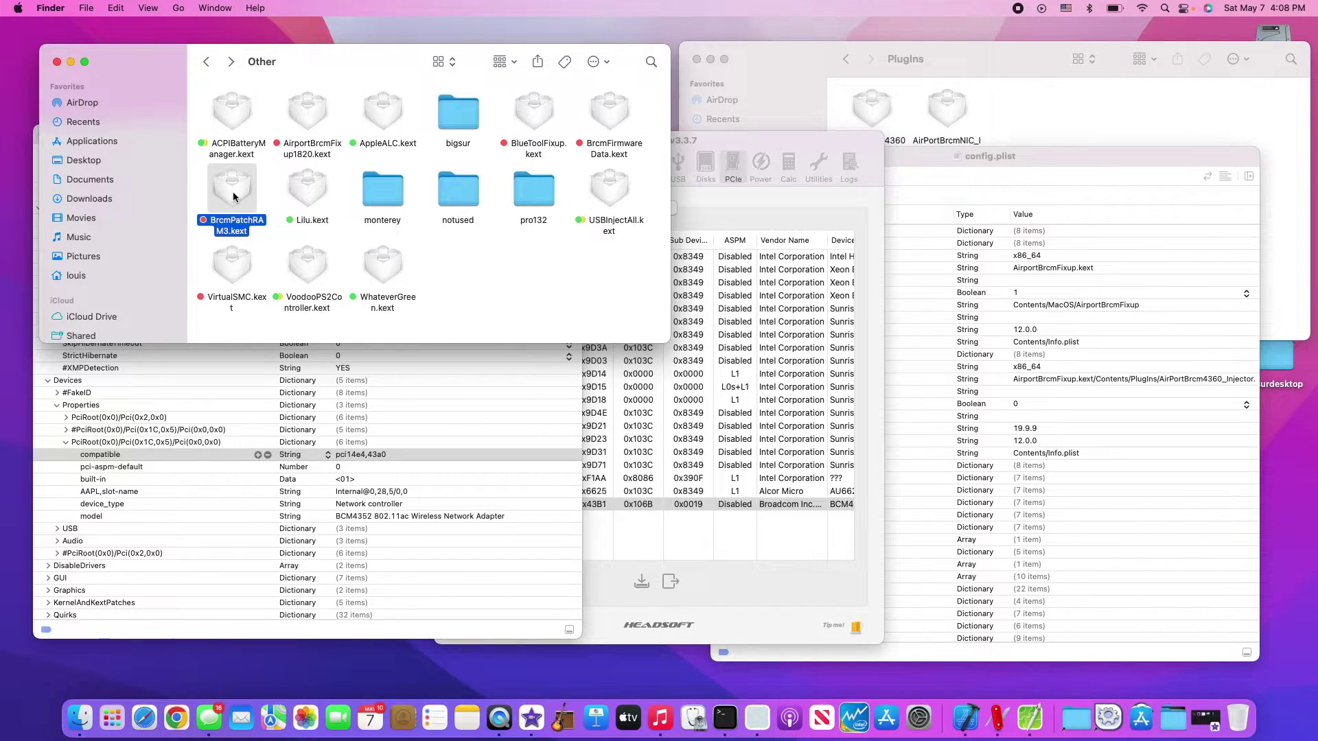
left_click(609, 123)
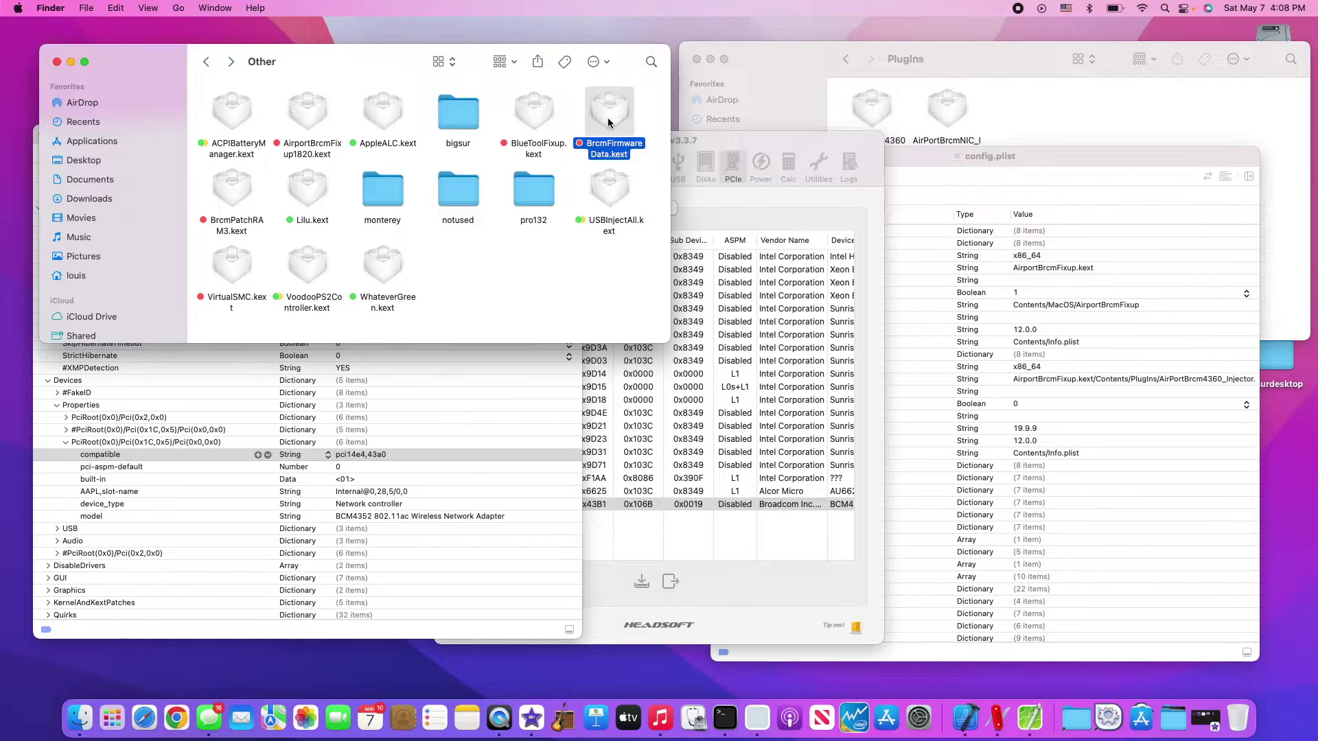
key("super+i")
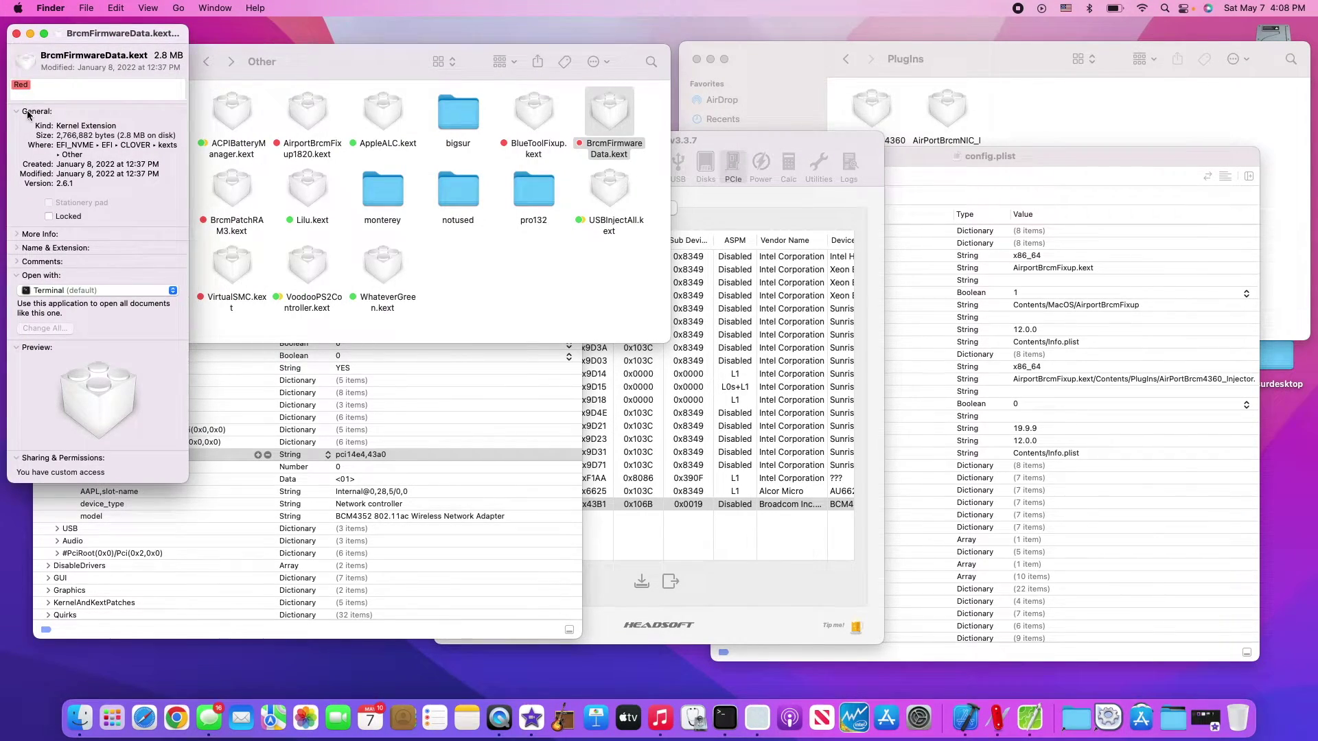
left_click(16, 33)
left_click(305, 122)
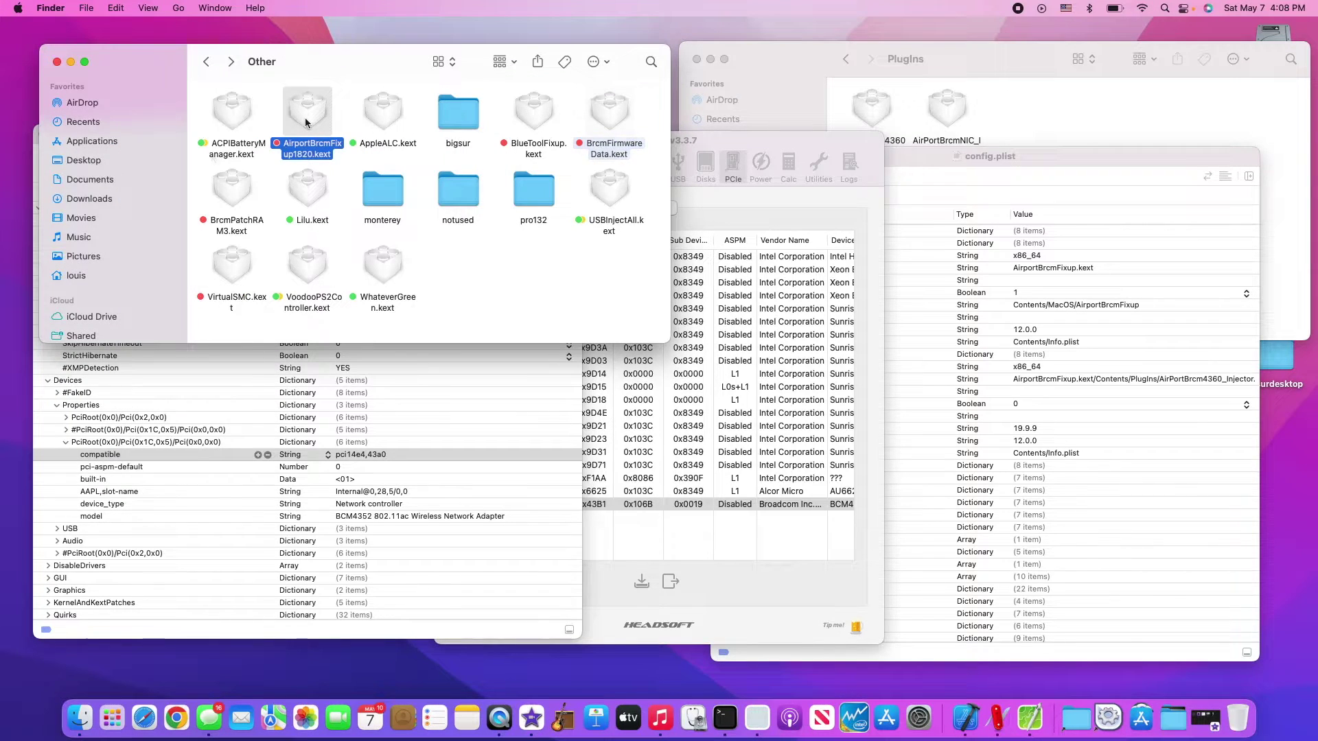
key("super+i")
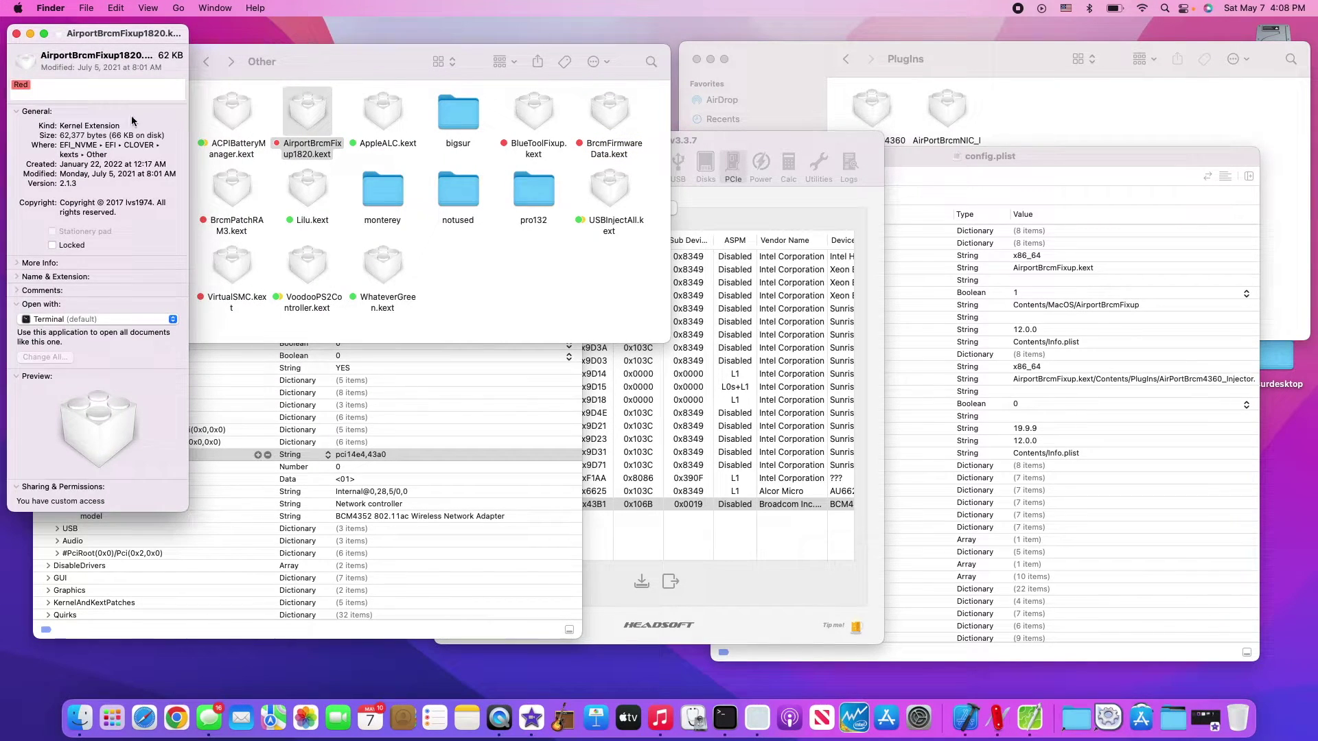
left_click(16, 34)
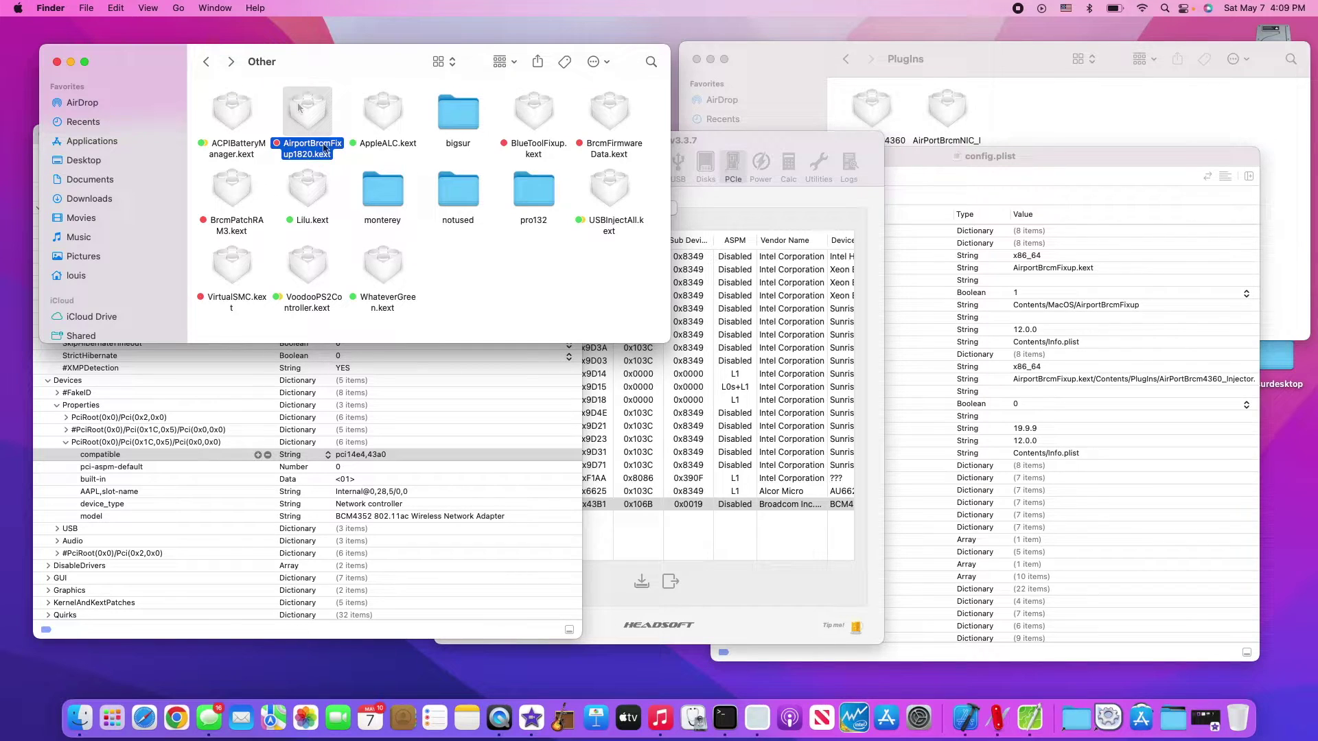
left_click(532, 110)
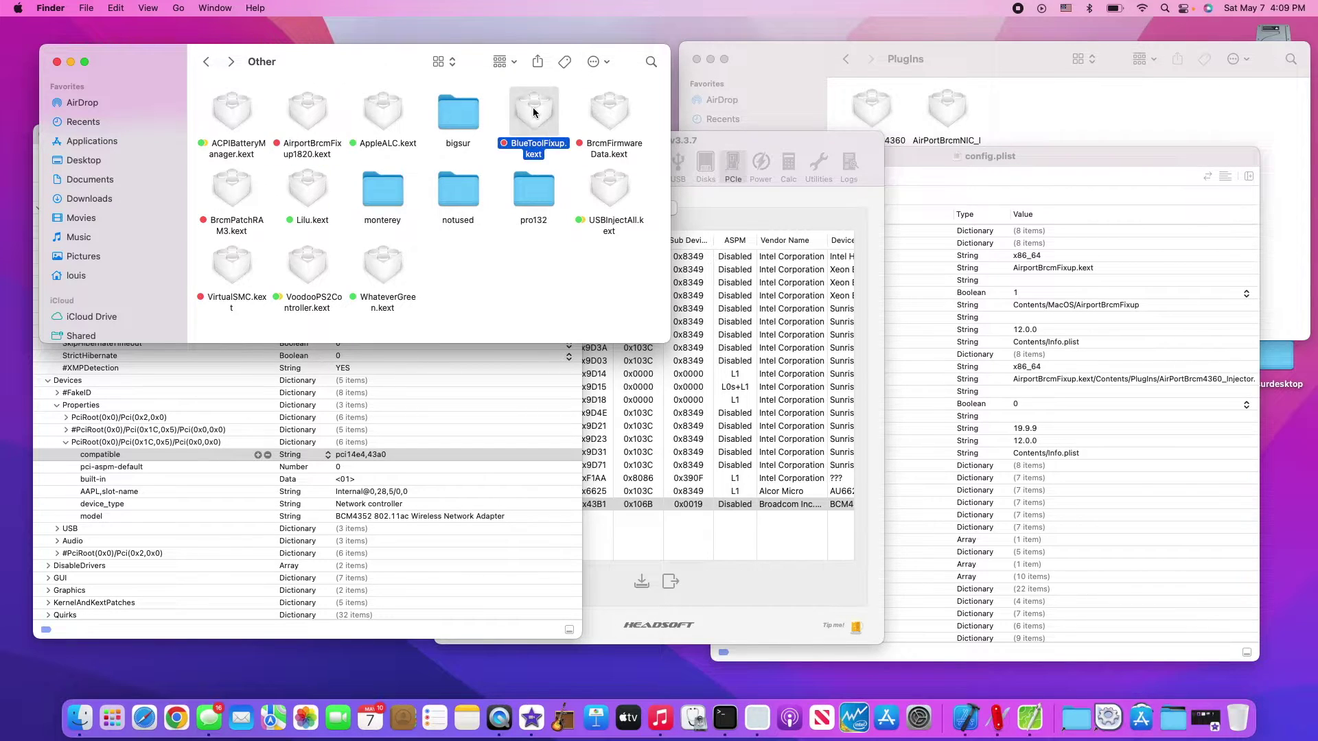
left_click(602, 115)
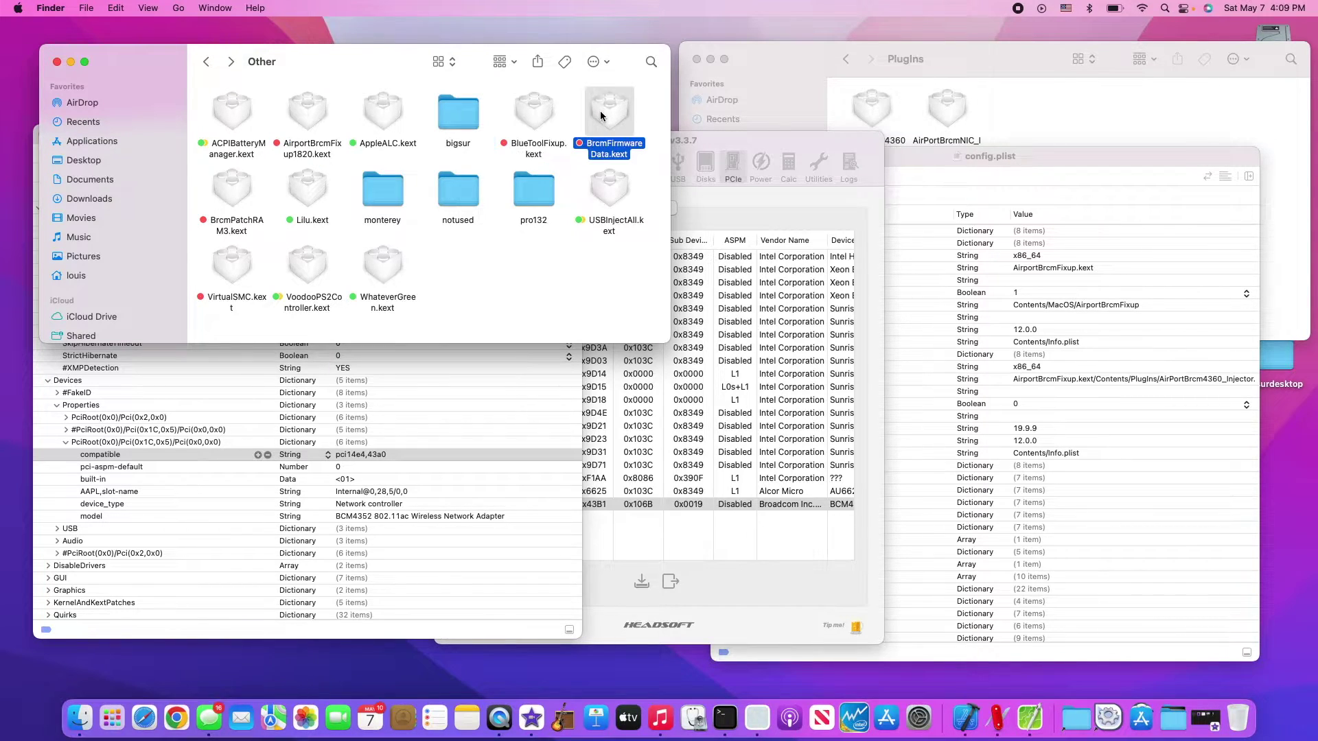
left_click(243, 199)
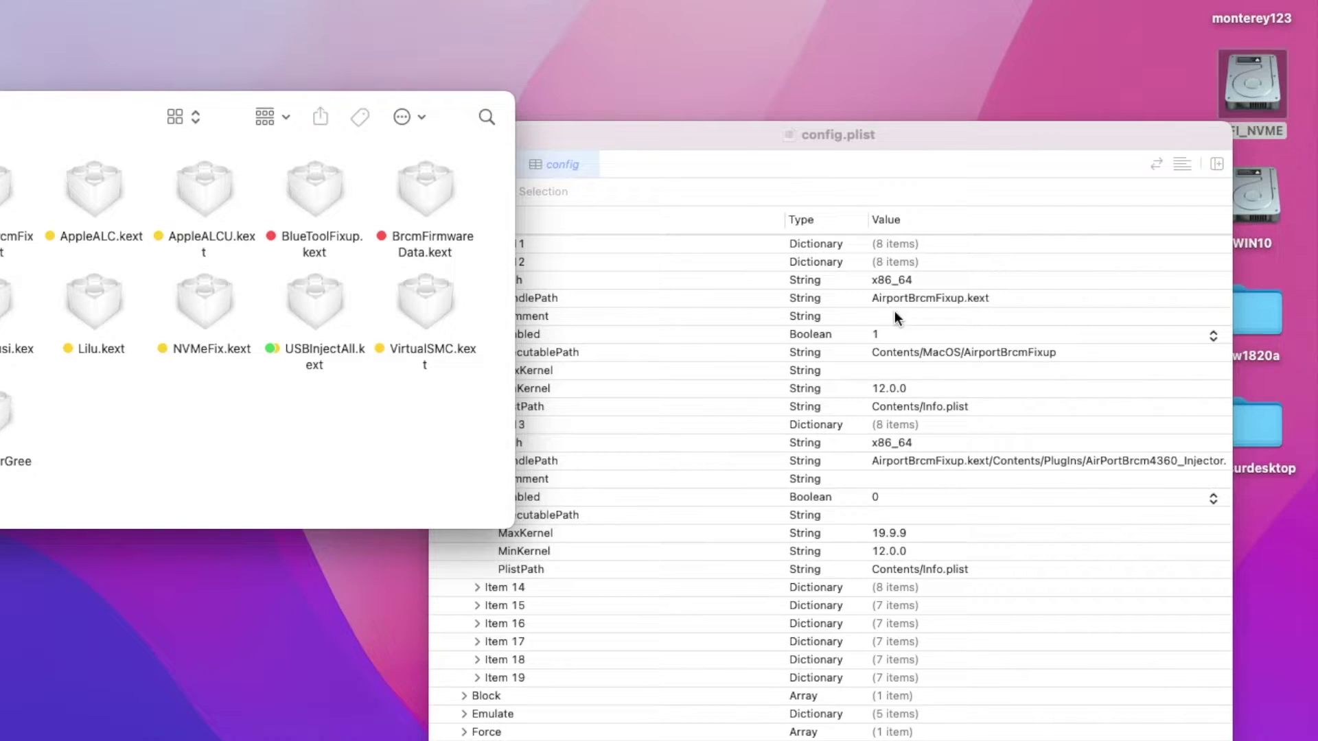
Step: Expand config.plist Items 14–17: AirportBrcmFixup injector, BlueToolFixup, BrcmFirmwareData and BrcmPatchRAM3
left_click(913, 147)
scroll(677, 604, "up", 3)
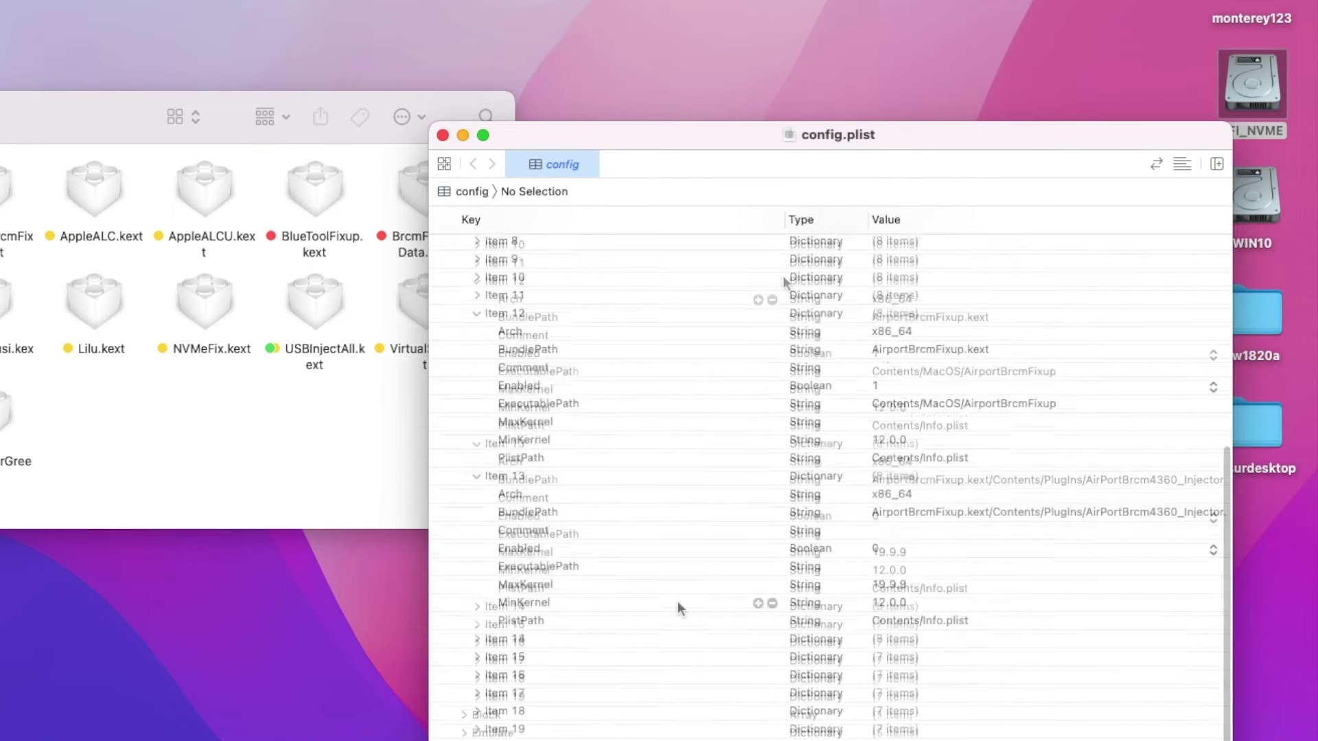
left_click(475, 638)
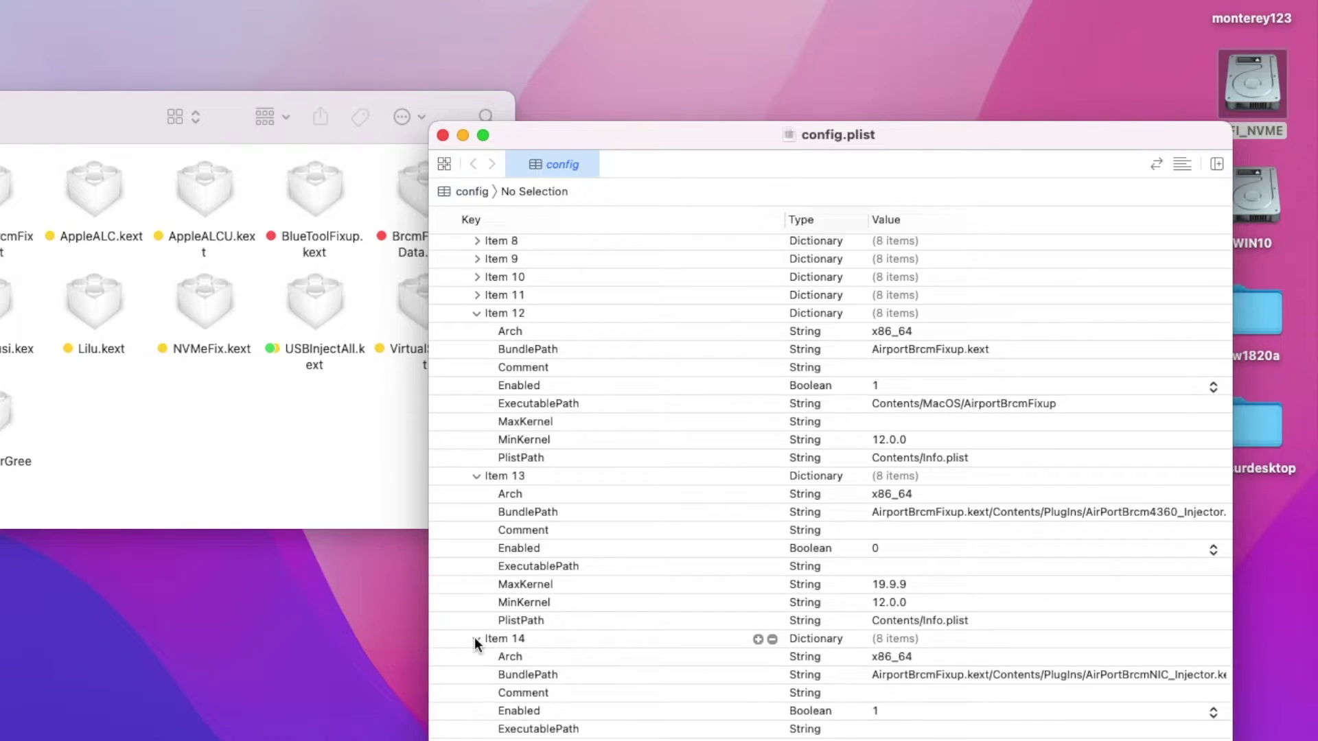
scroll(475, 637, "down", 5)
left_click(474, 583)
scroll(886, 484, "down", 4)
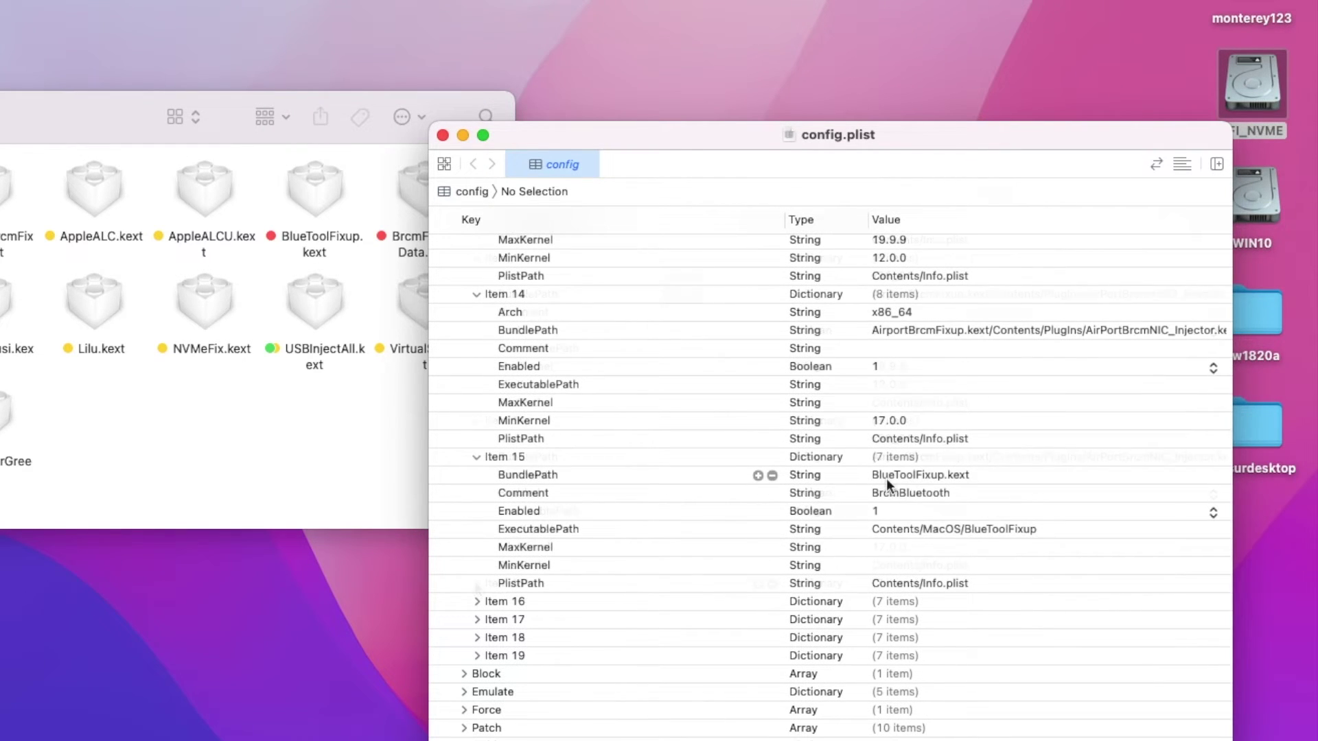
left_click(476, 601)
scroll(892, 494, "down", 4)
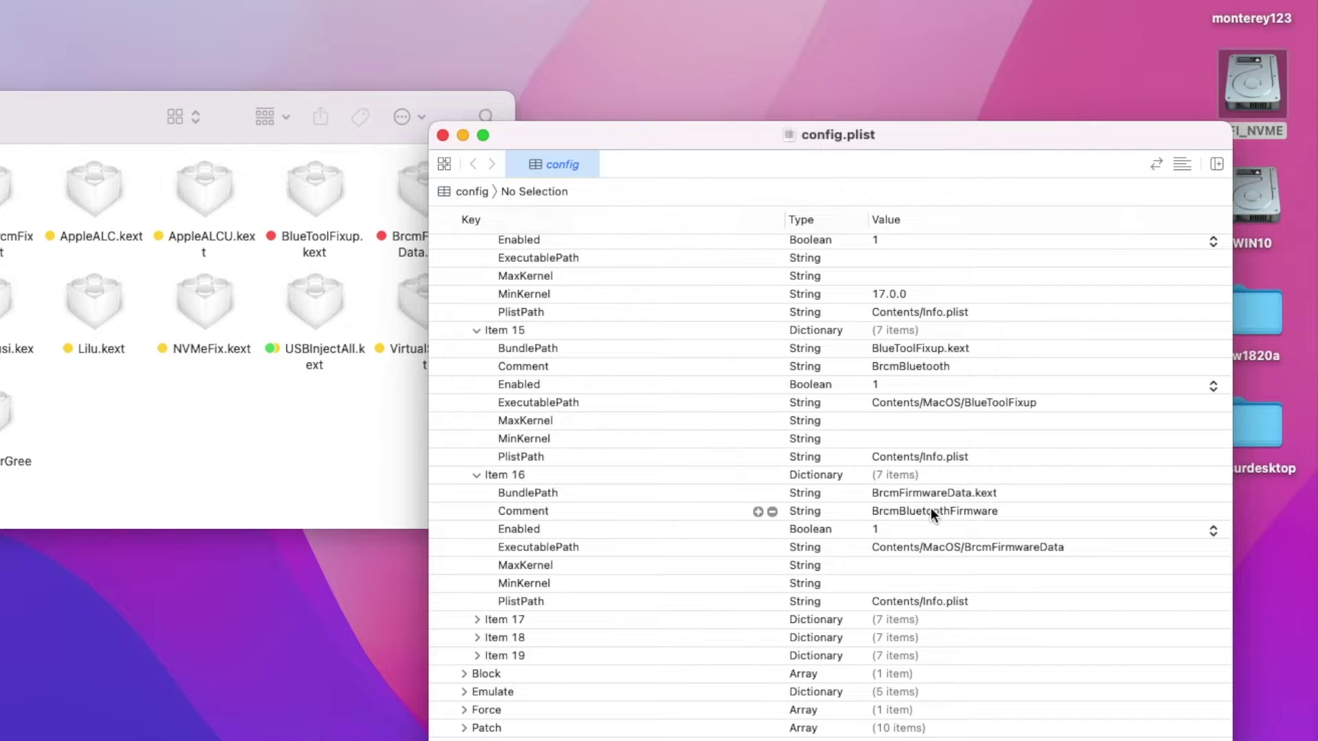
left_click(476, 619)
scroll(475, 624, "down", 2)
scroll(475, 625, "down", 1)
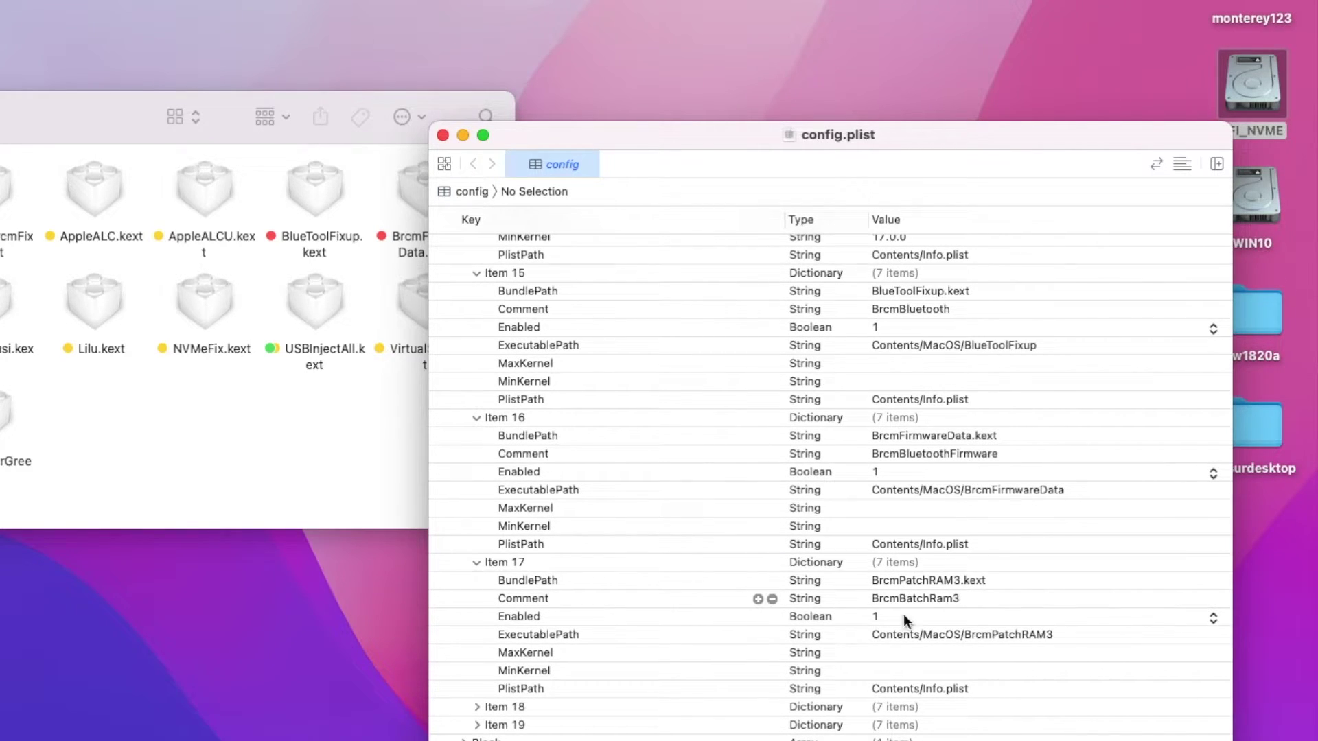
scroll(604, 489, "up", 5)
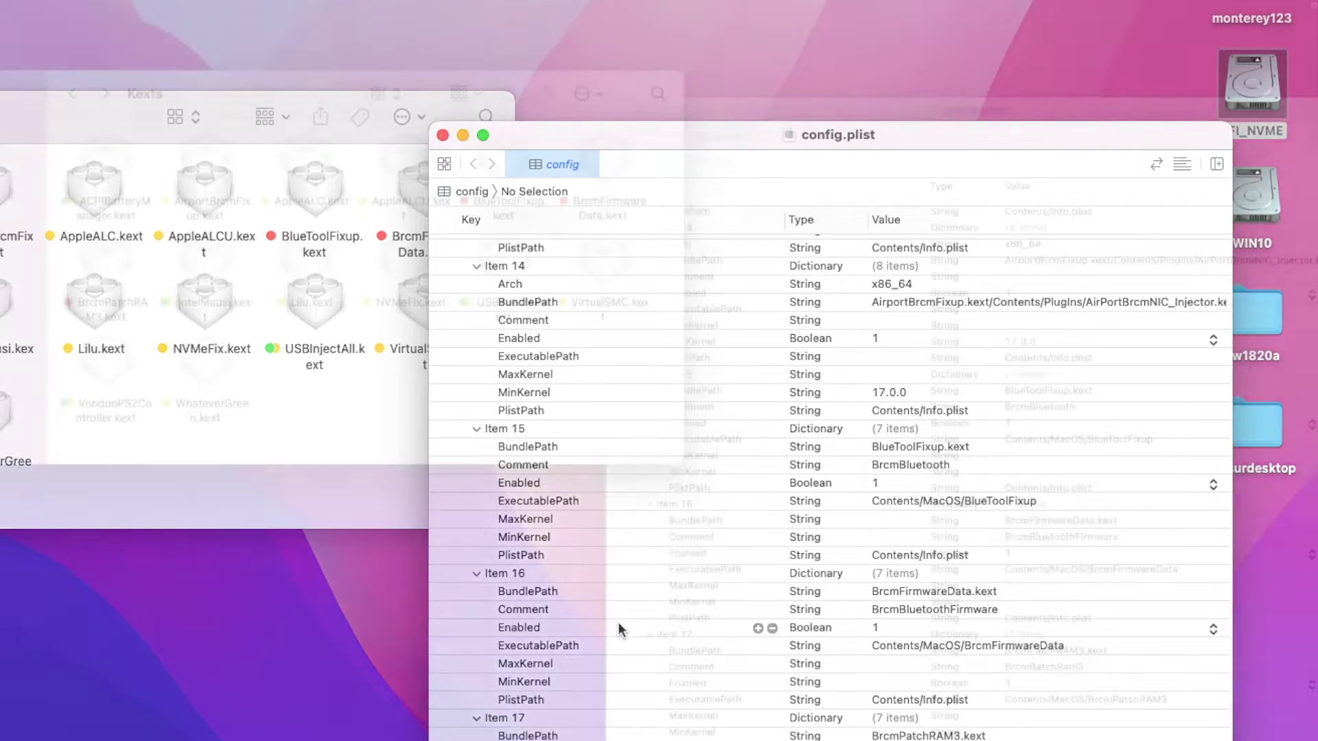
left_click(38, 343)
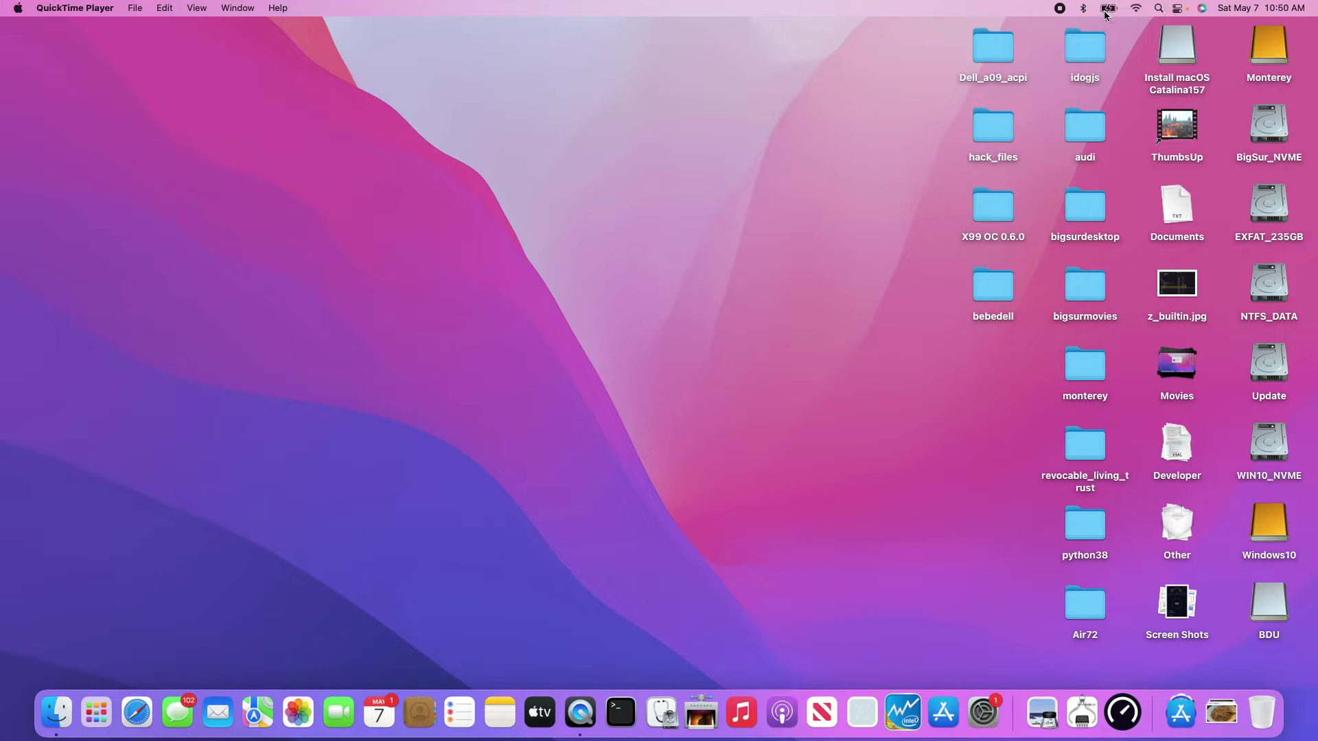
Step: Check from the menu bar that Wi-Fi is connected and Bluetooth is turned on
left_click(1138, 8)
left_click(1138, 9)
left_click(1135, 10)
left_click(1136, 13)
left_click(1084, 9)
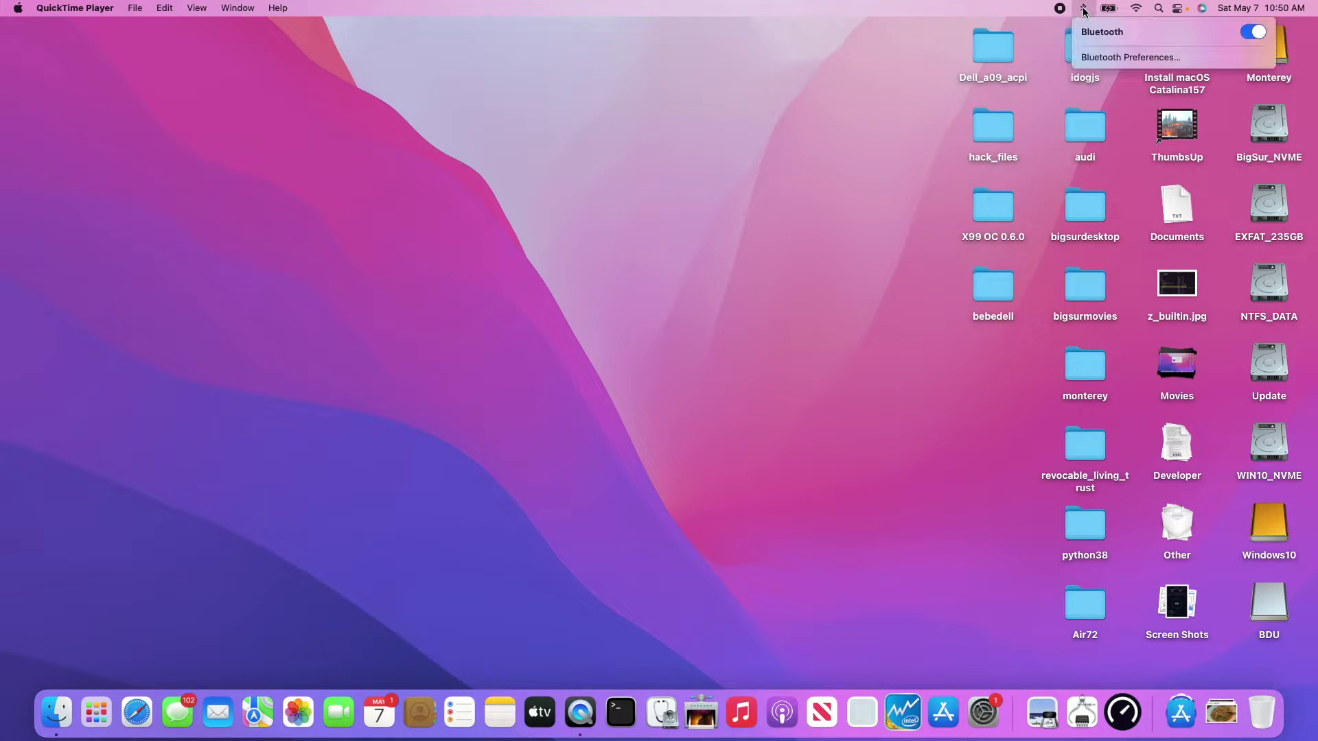
left_click(1083, 11)
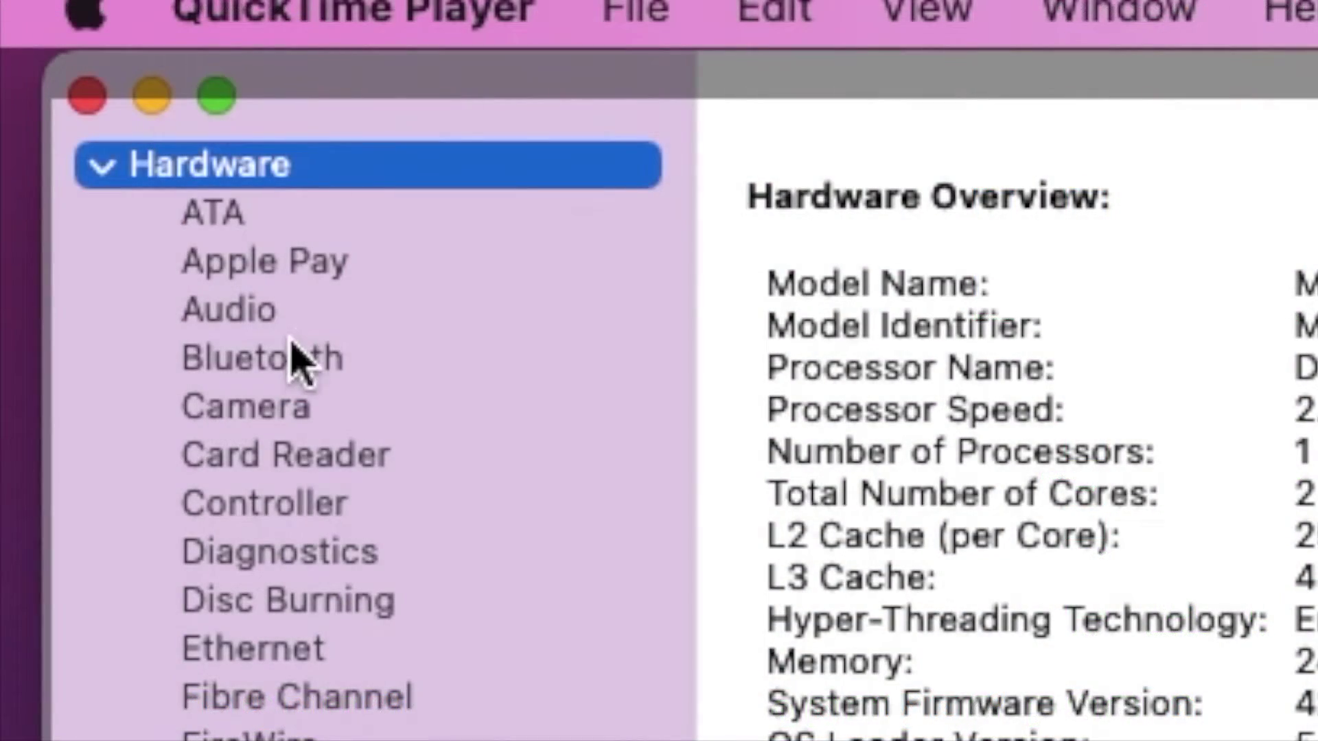
Step: Show the Bluetooth controller details, accept the AirDrop photo, and hide System Information
left_click(298, 350)
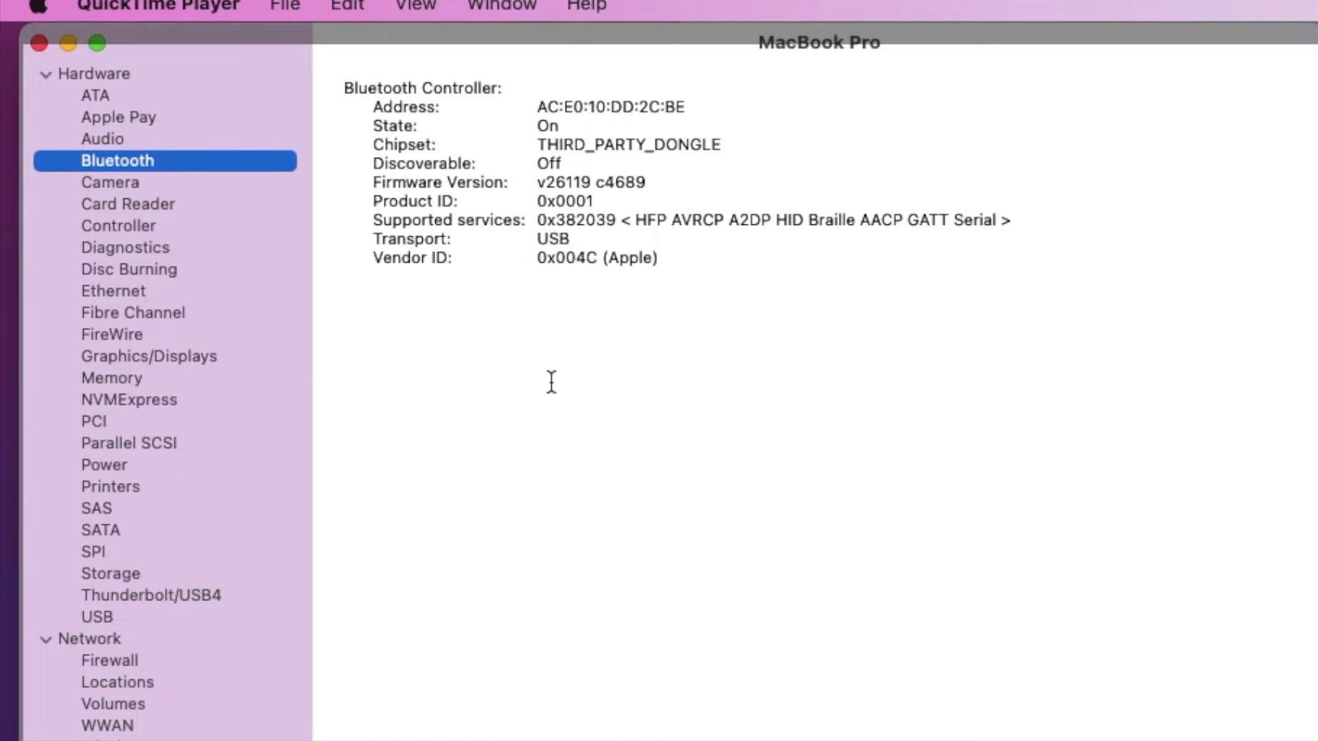
left_click(632, 496)
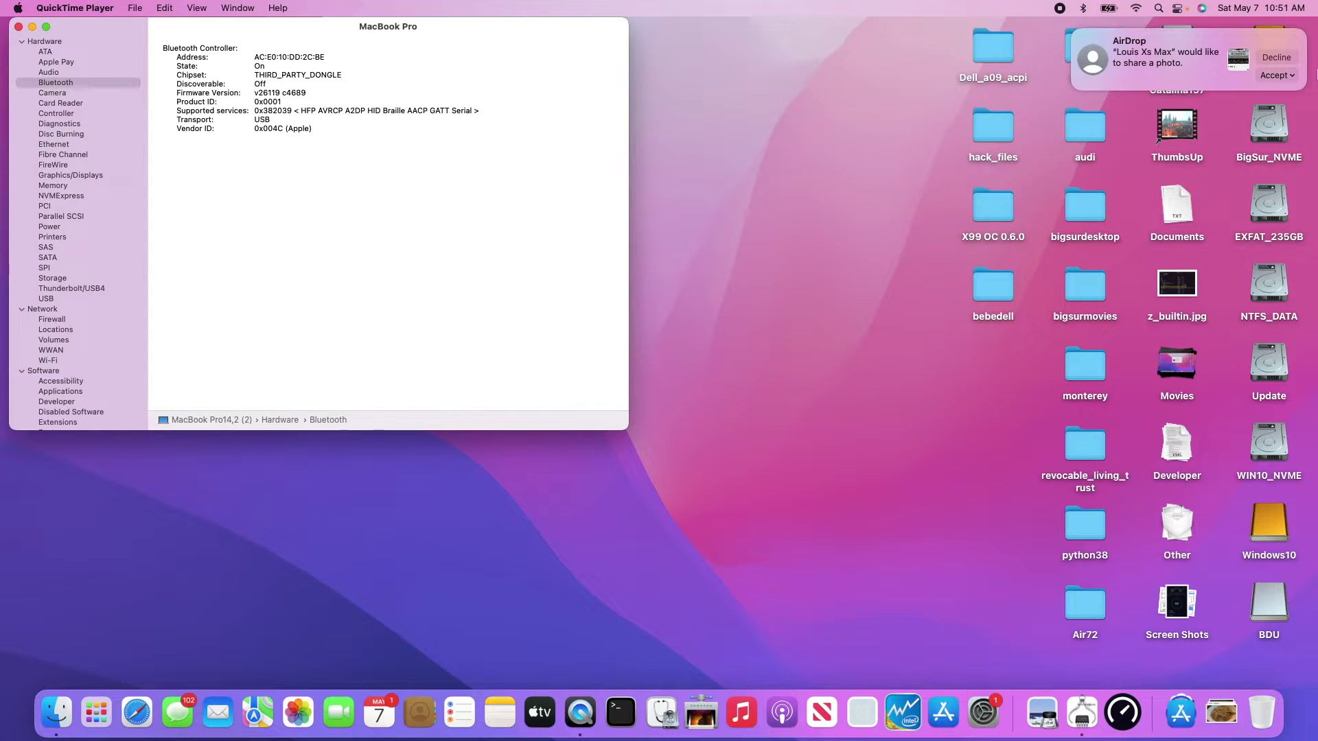
key("ctrl+Up")
key("ctrl+Up")
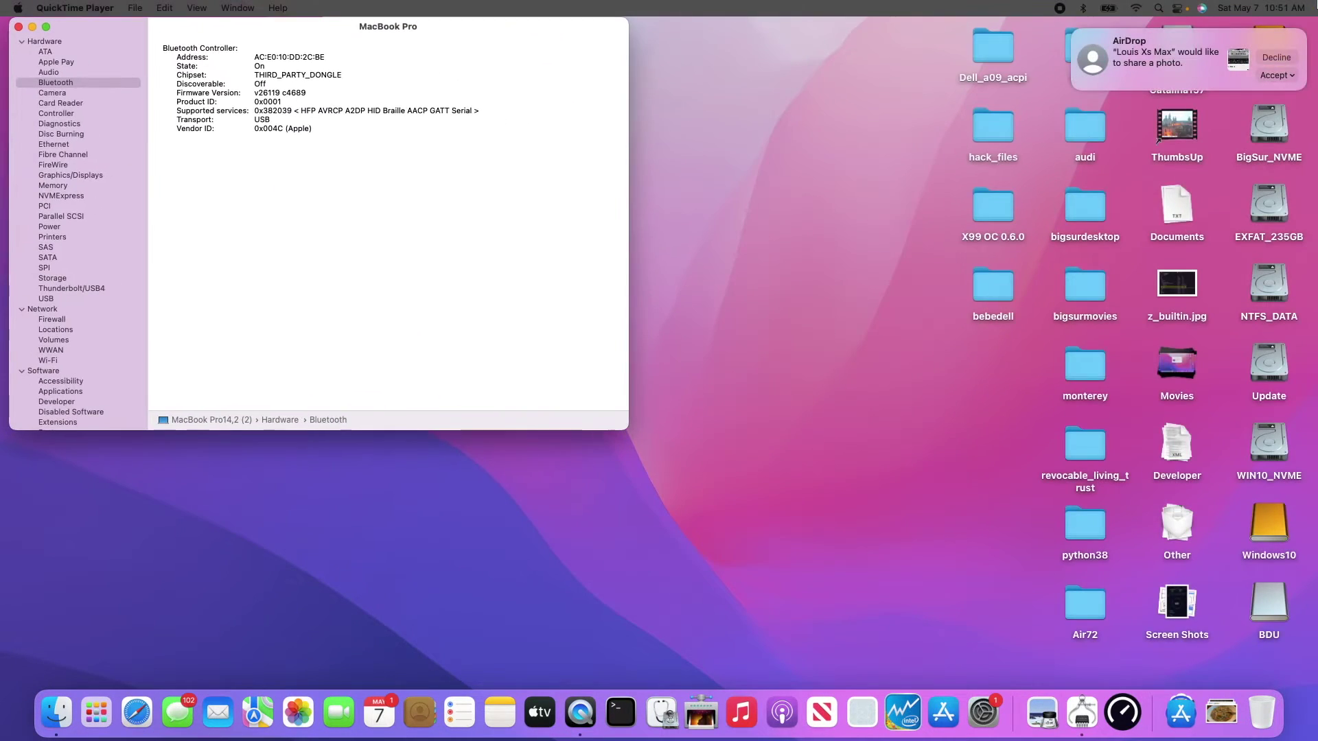
left_click(1271, 75)
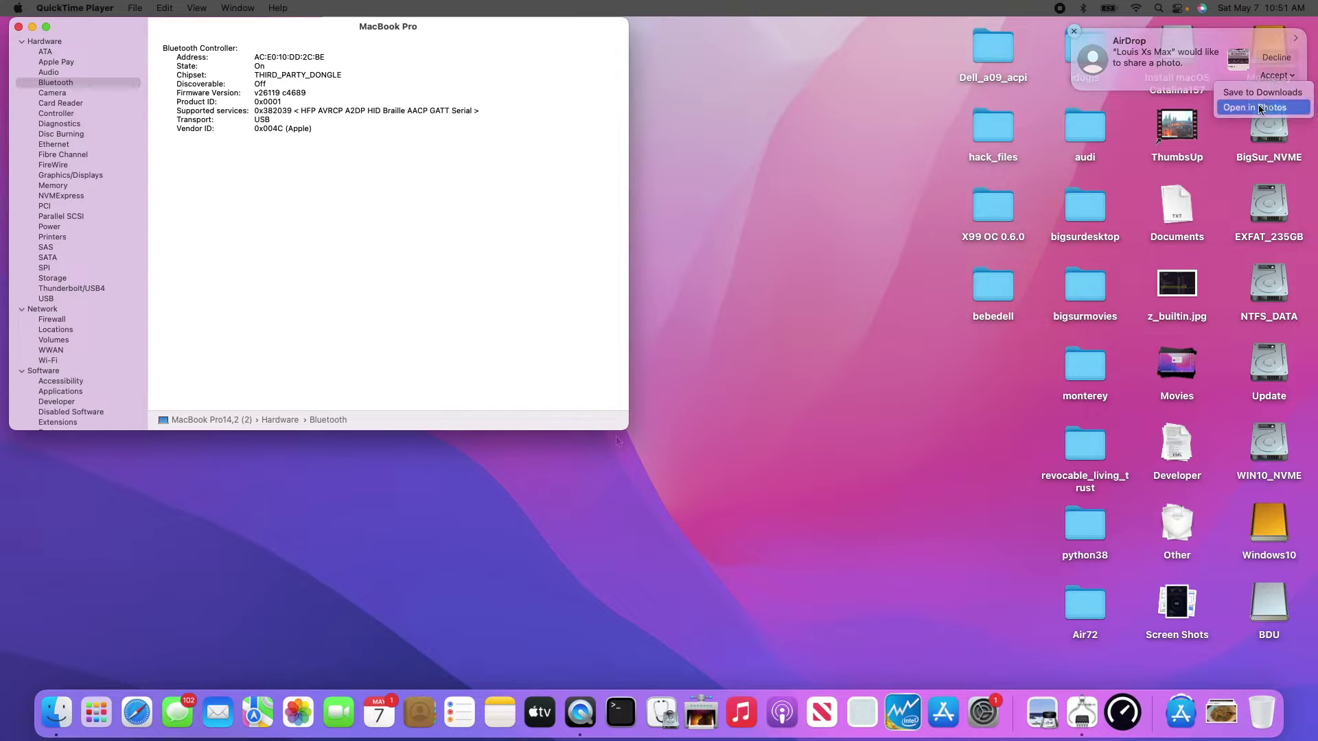
left_click(1275, 107)
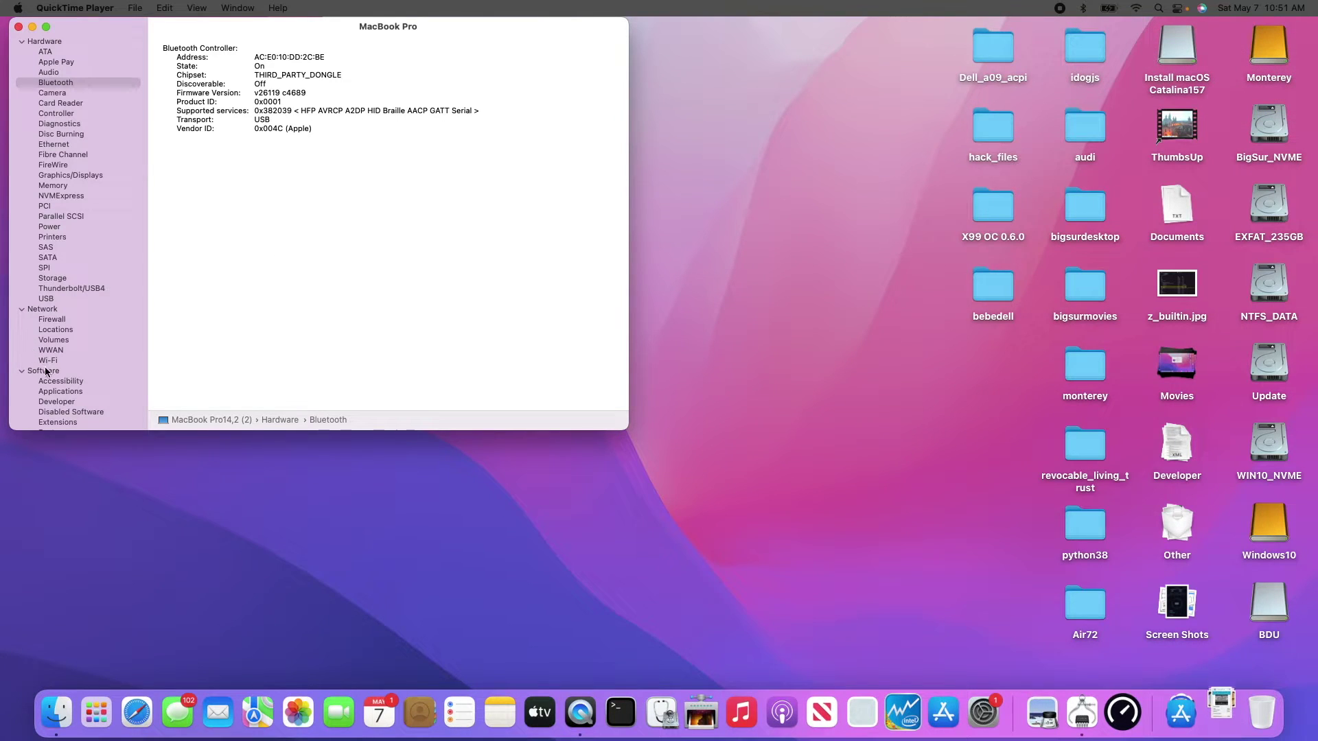
key("super+h")
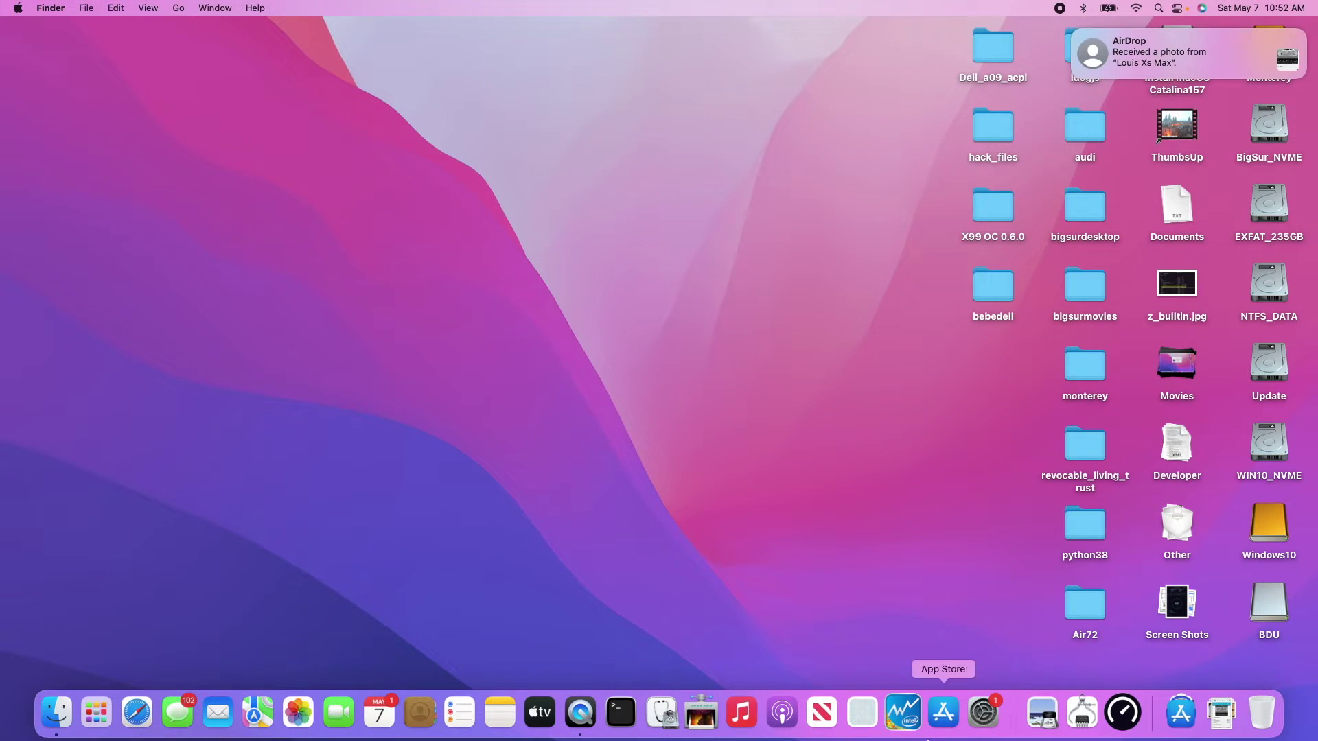
Step: Join the dognmonkey13 Wi-Fi network and run a Speedtest: 225 Mbps down, 43.8 Mbps up
left_click(1126, 716)
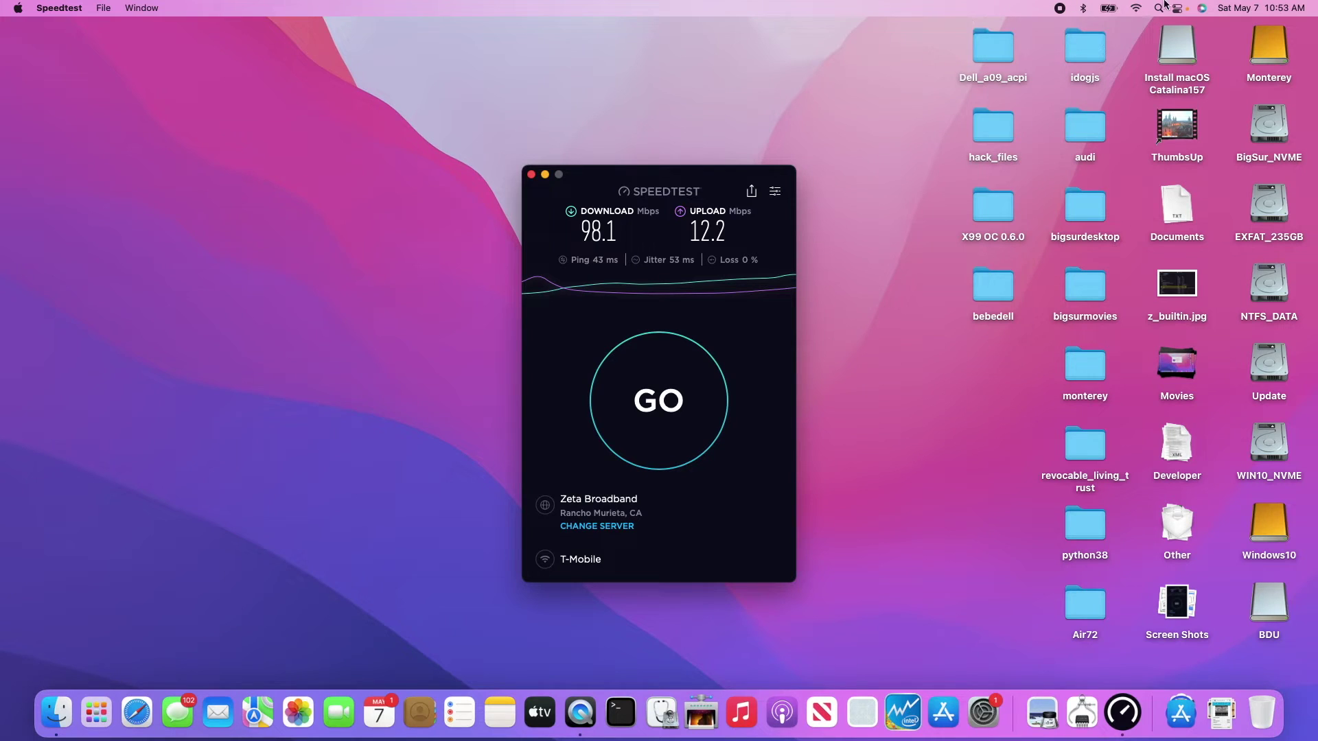
left_click(1136, 9)
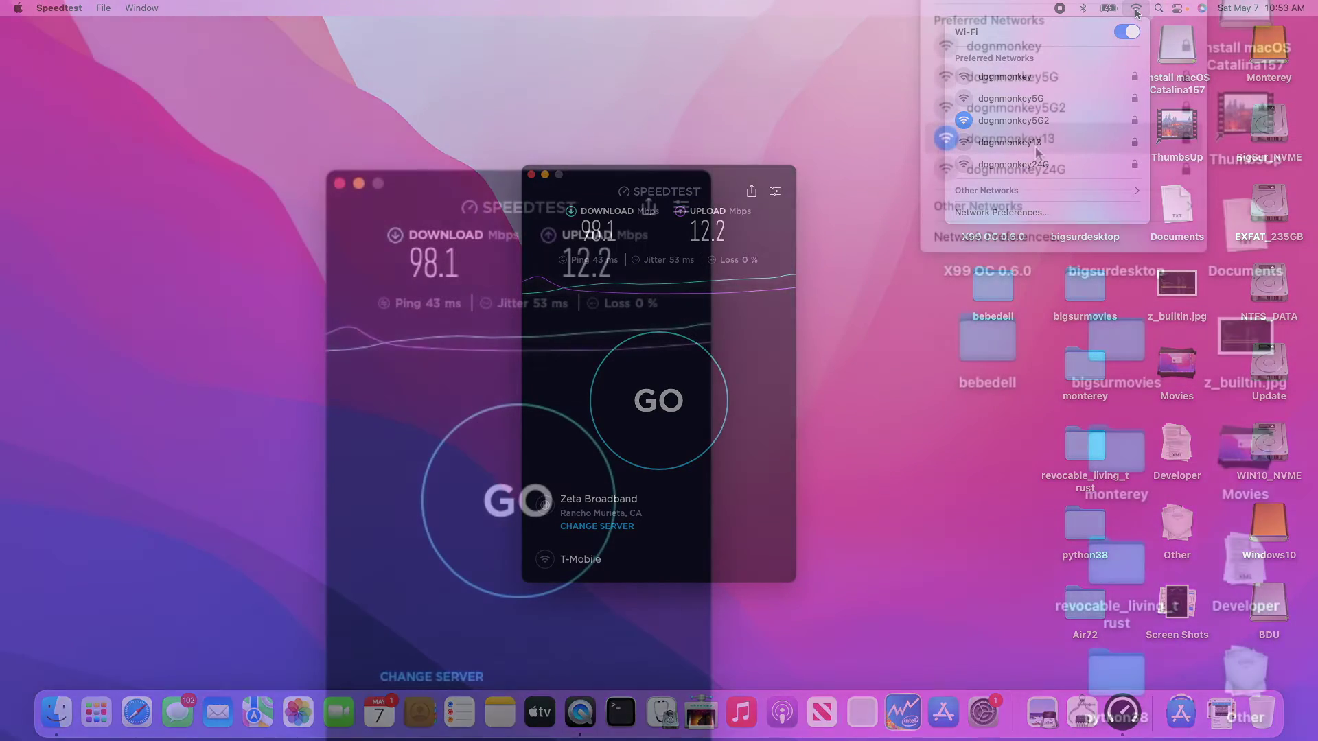
left_click(1026, 144)
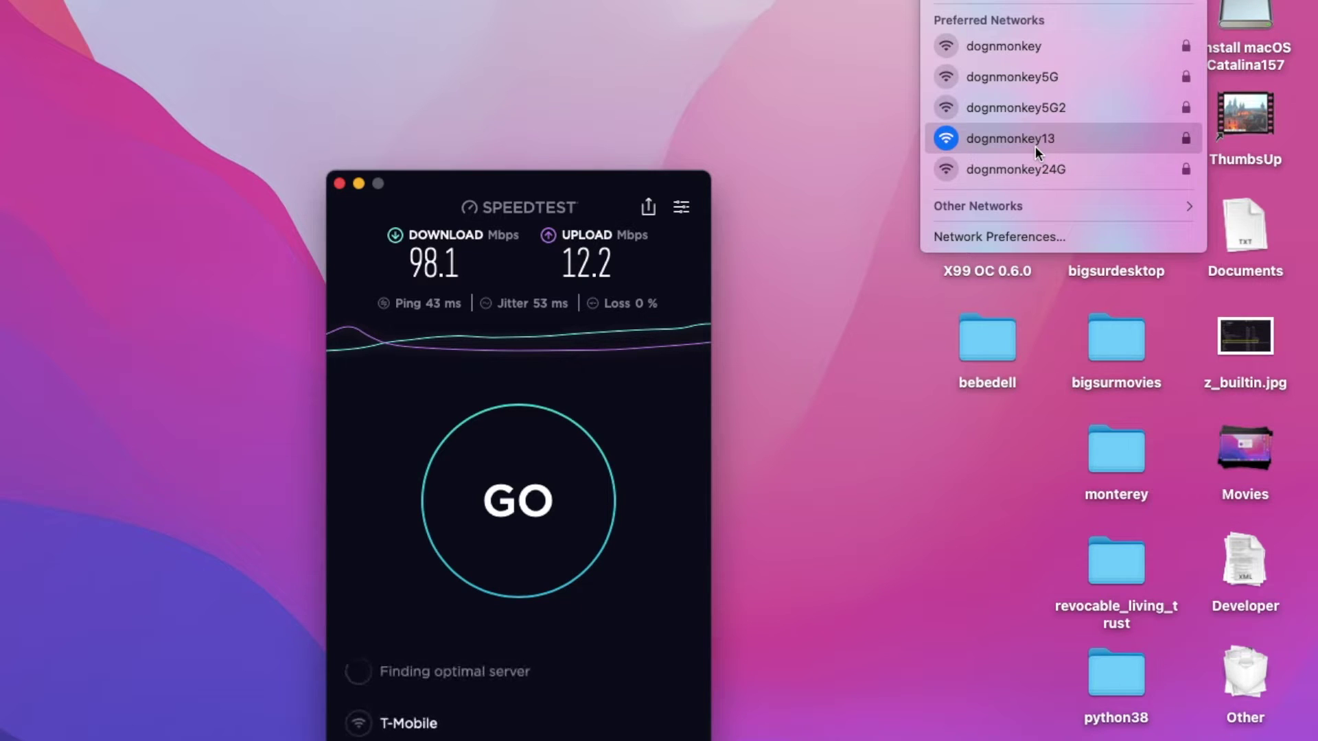
left_click(809, 648)
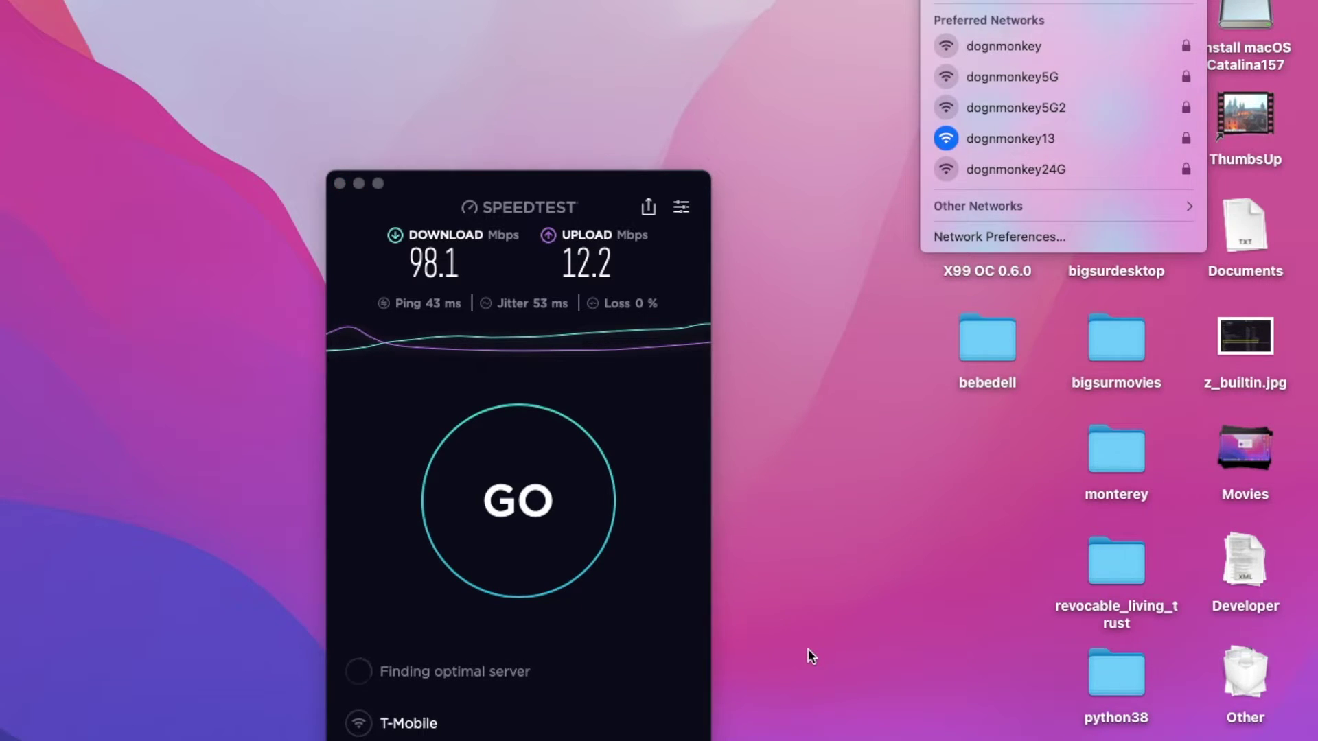
left_click(526, 510)
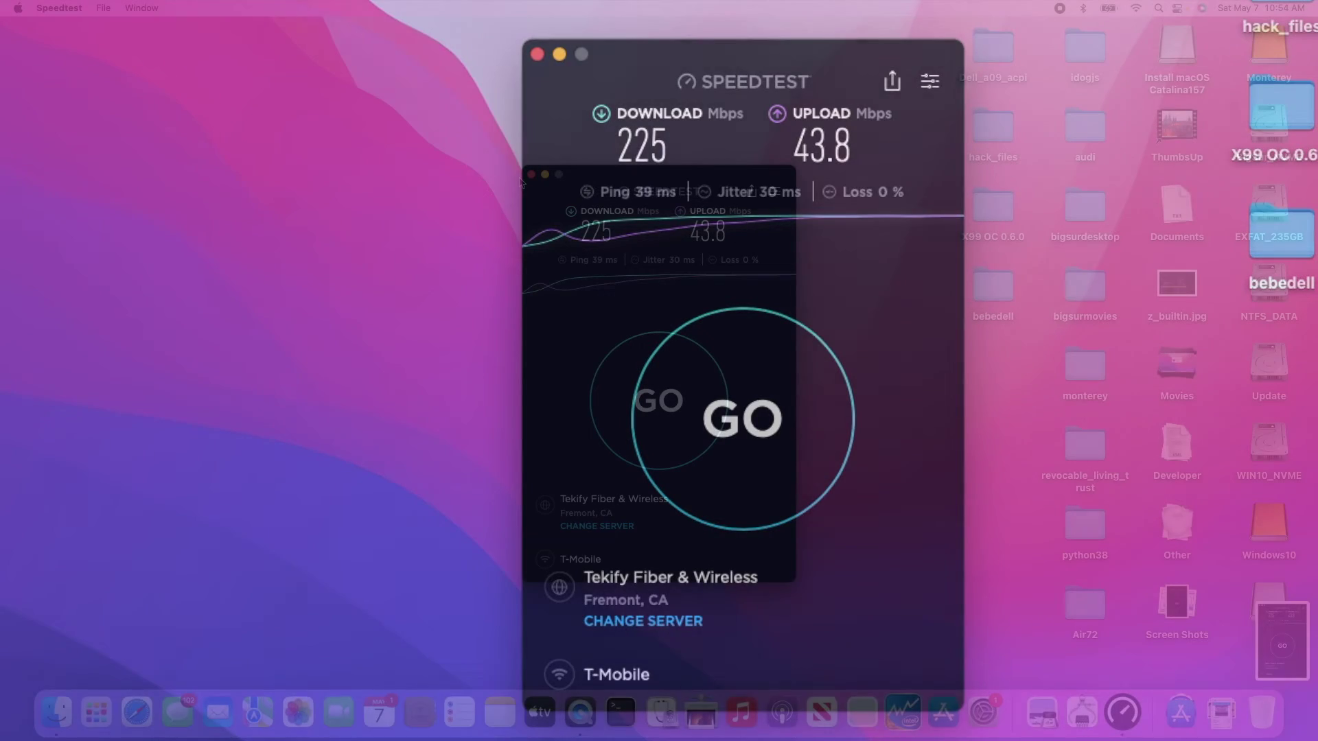
Step: Take a window screenshot of the Speedtest result, then close Speedtest
key("super+shift+4")
key("space")
left_click(537, 54)
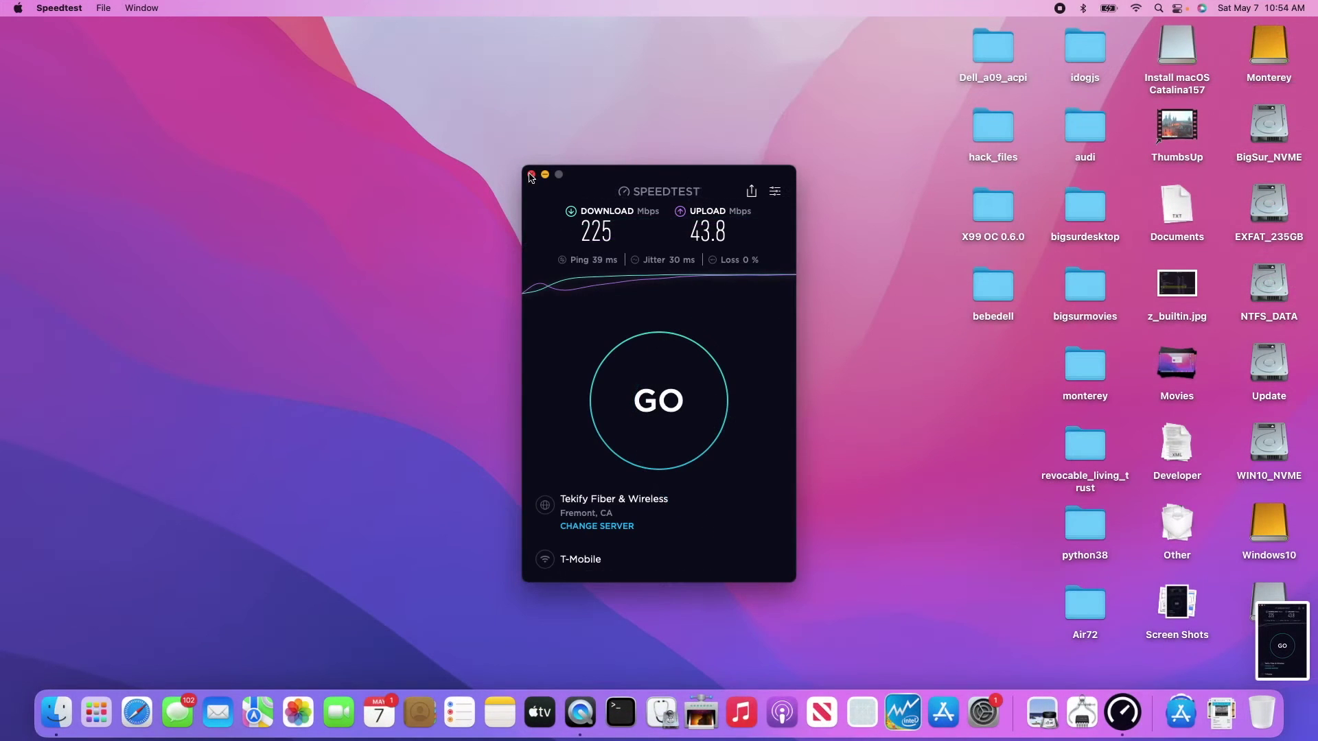
left_click(531, 175)
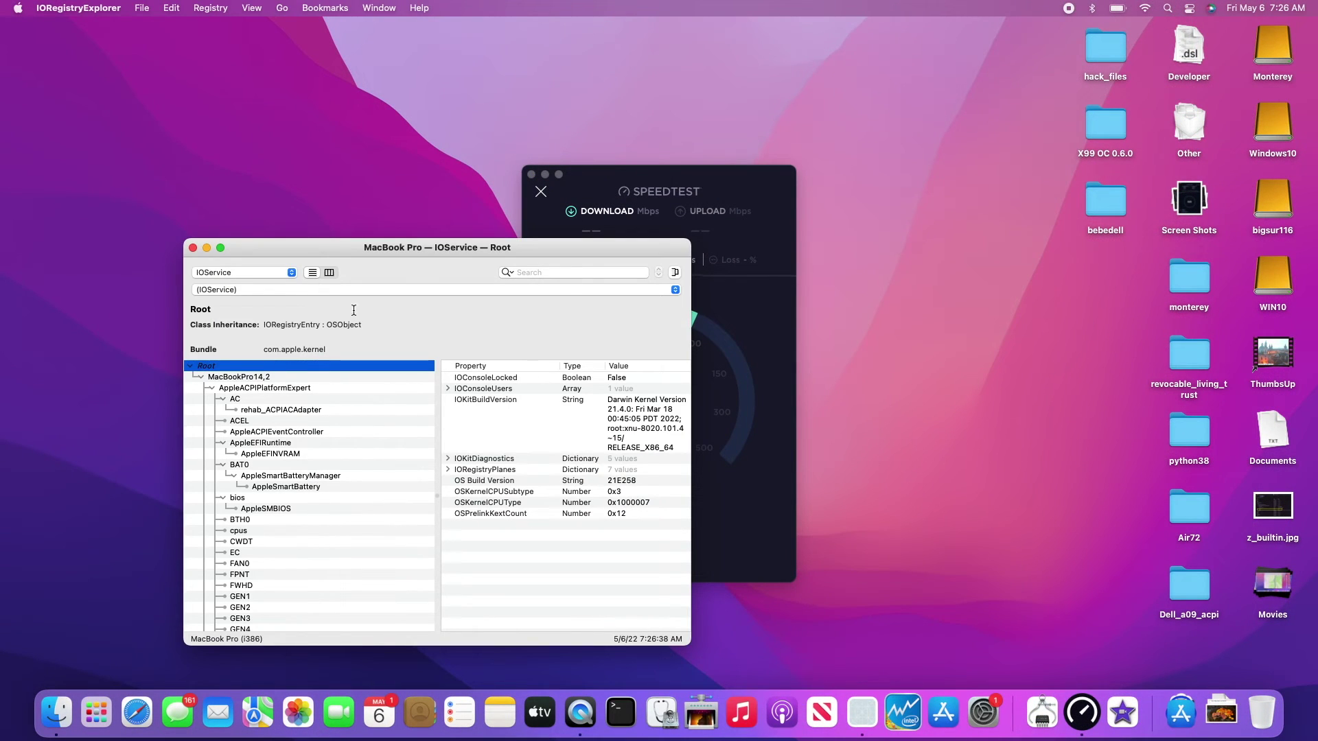
Step: Search IORegistryExplorer for en0, check its IOBuiltin property, then close the window
left_click_drag(456, 248, 340, 177)
left_click(379, 192)
type("en0")
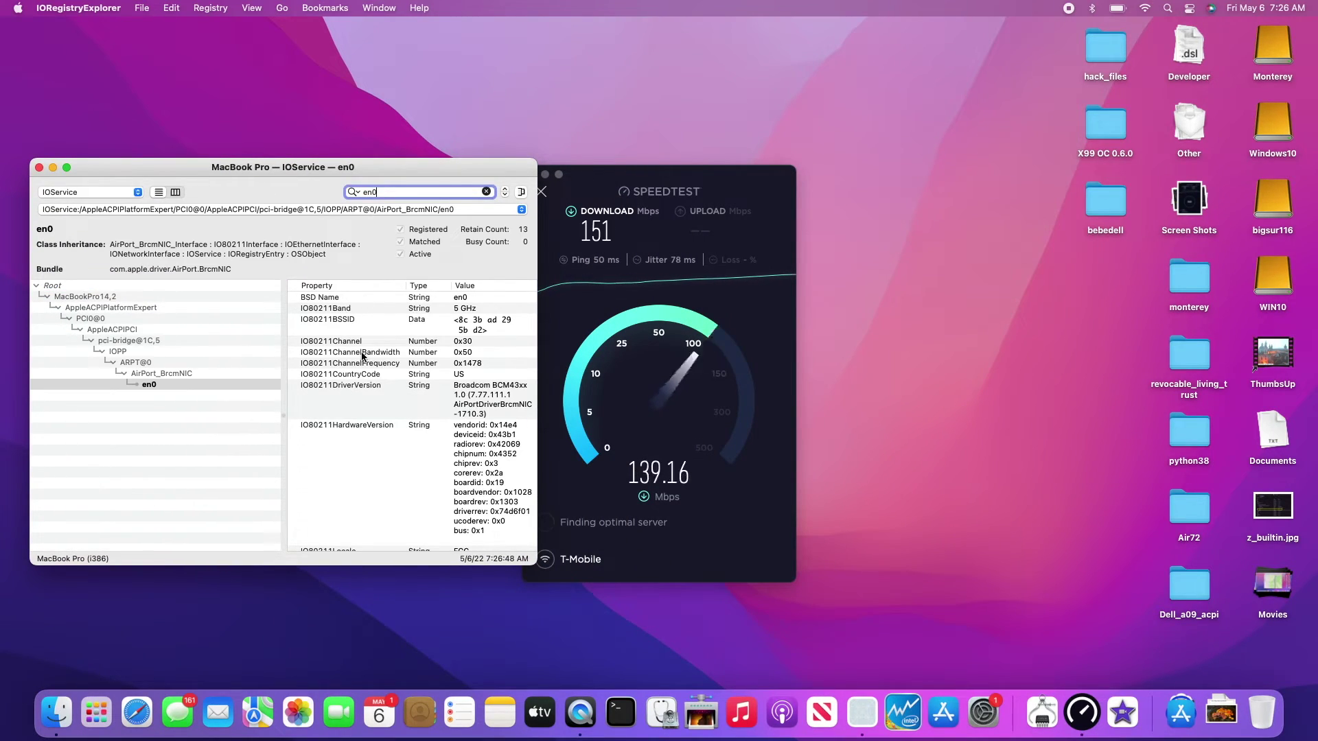
scroll(377, 375, "down", 5)
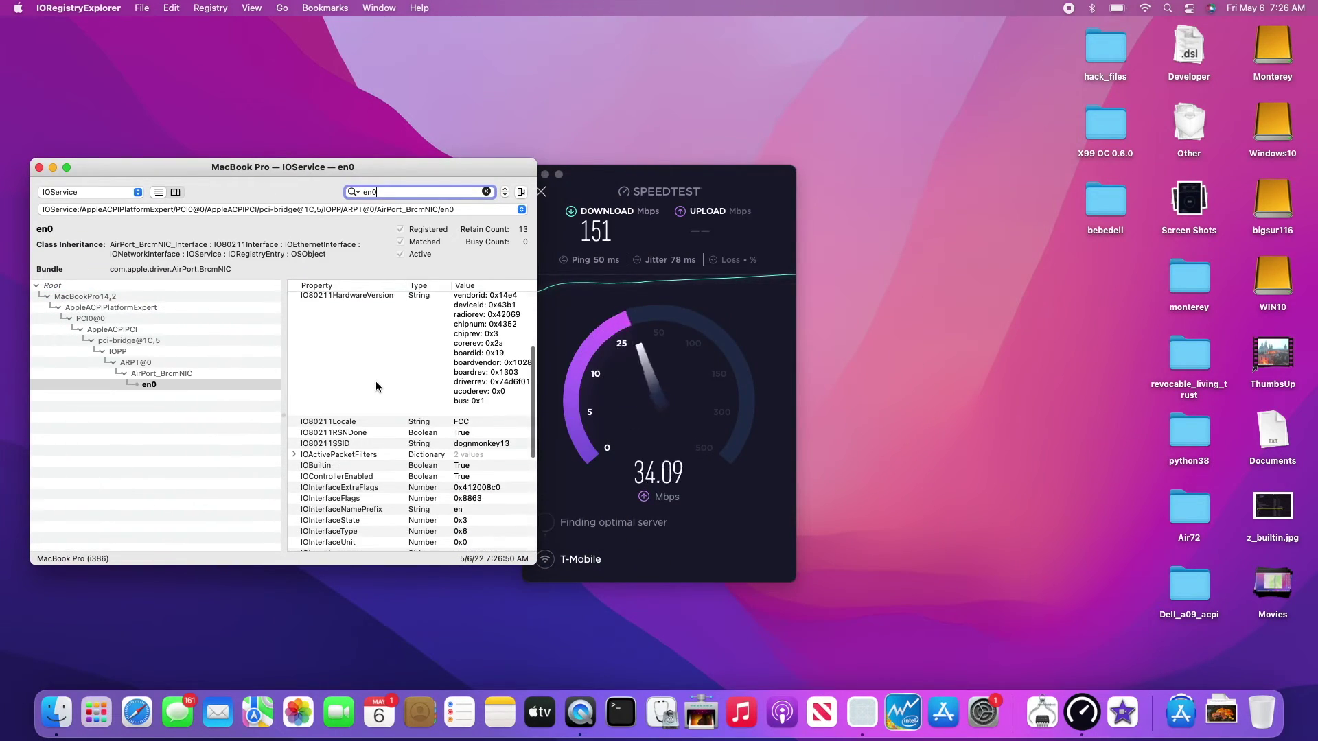
left_click(316, 466)
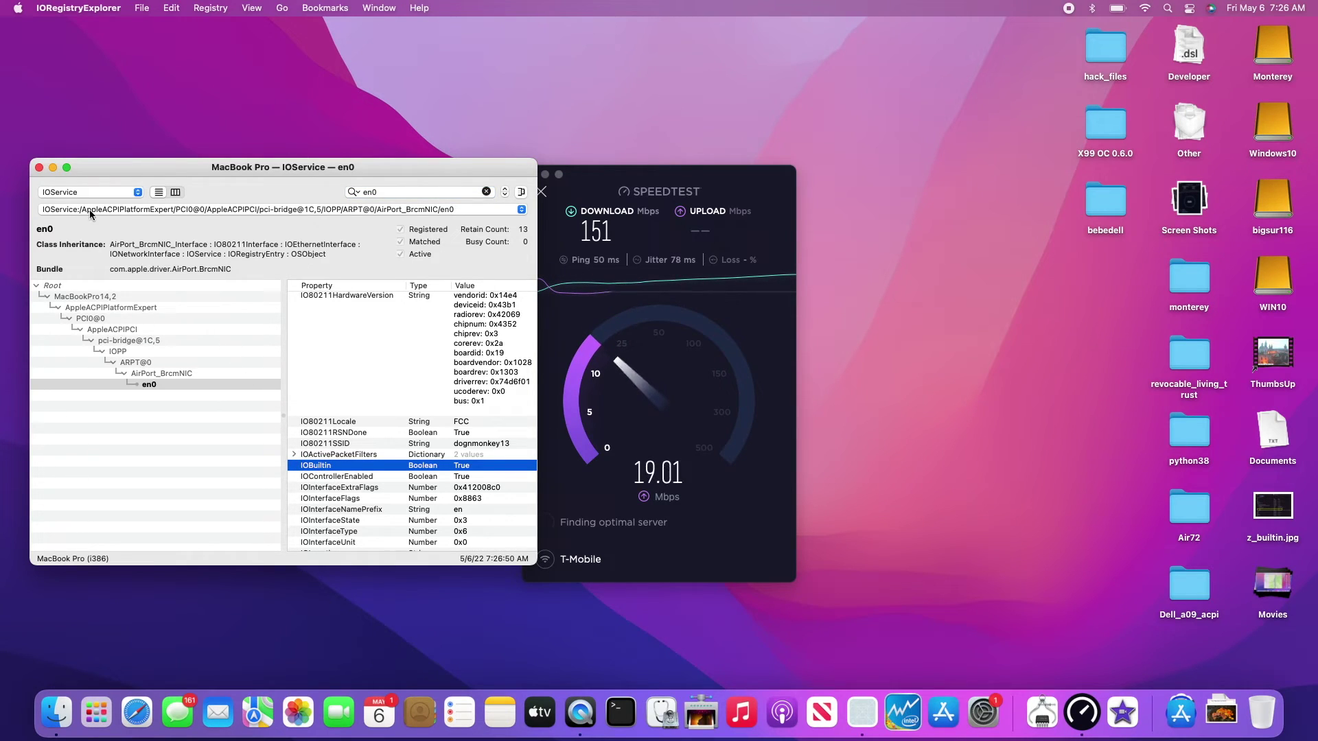
left_click(38, 168)
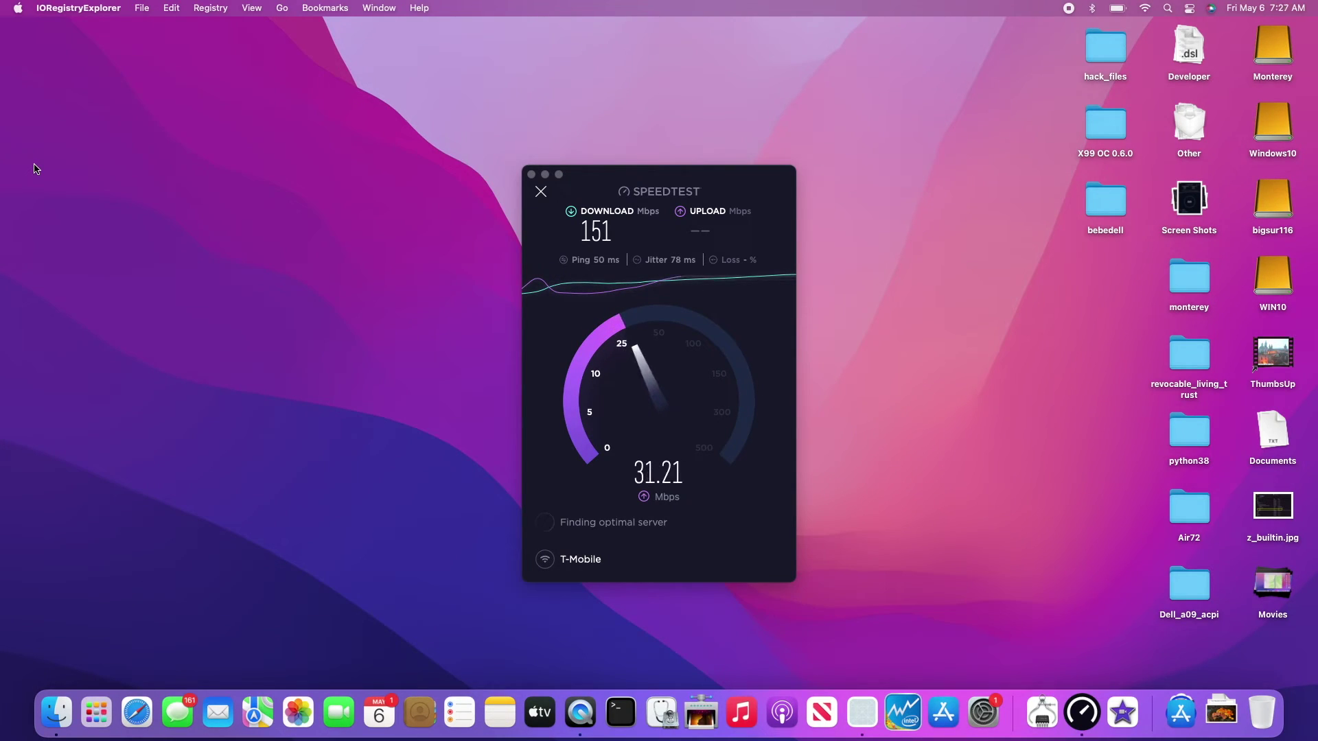